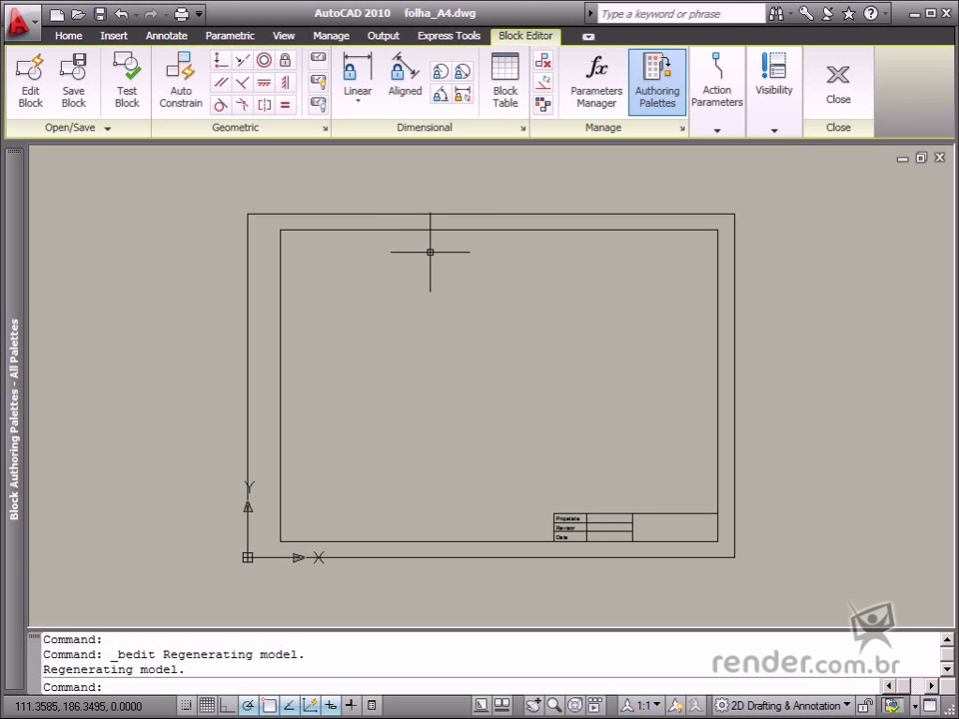
Step: Zoom and pan so the Projetista, Revisor and Data cells of the folha_A4 title block fill the view
{"action": "left_click", "coordinate": [114, 36]}
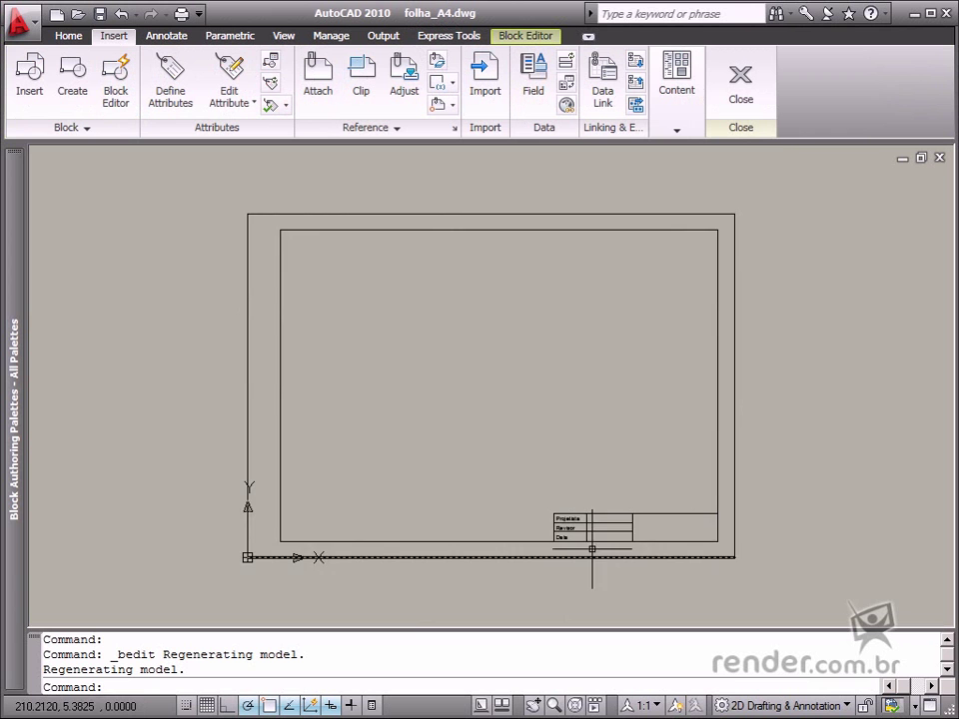
{"action": "scroll", "coordinate": [616, 520], "scroll_direction": "up", "scroll_amount": 6}
{"action": "middle_click_drag", "start_coordinate": [617, 542], "coordinate": [469, 491]}
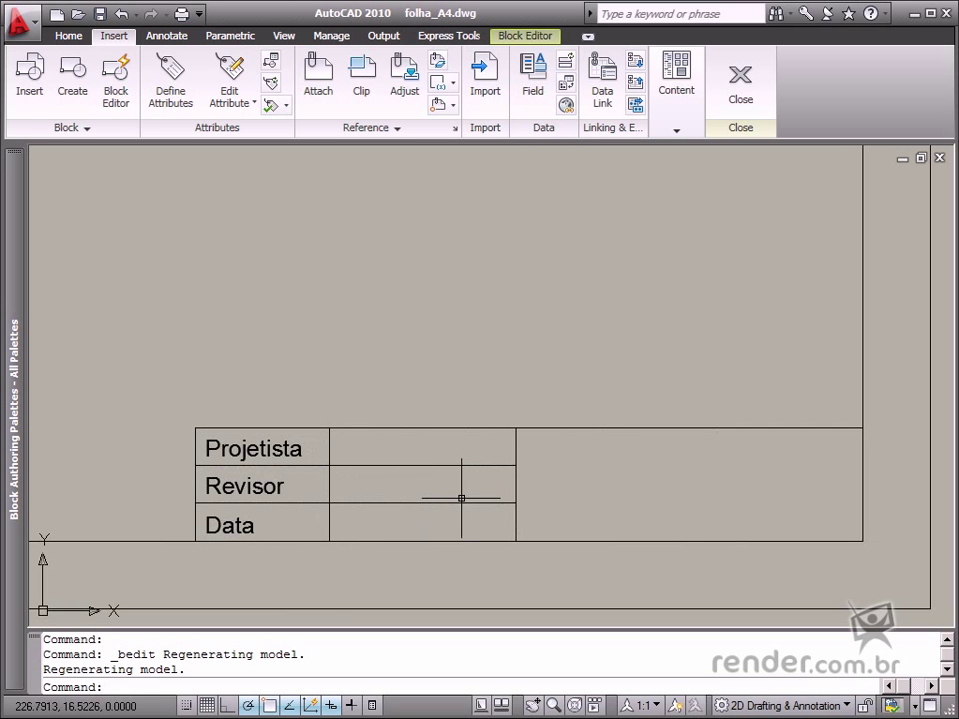
Step: Define an attribute tagged nome_projetista with the prompt 'Nome do projetista'
{"action": "left_click", "coordinate": [168, 95]}
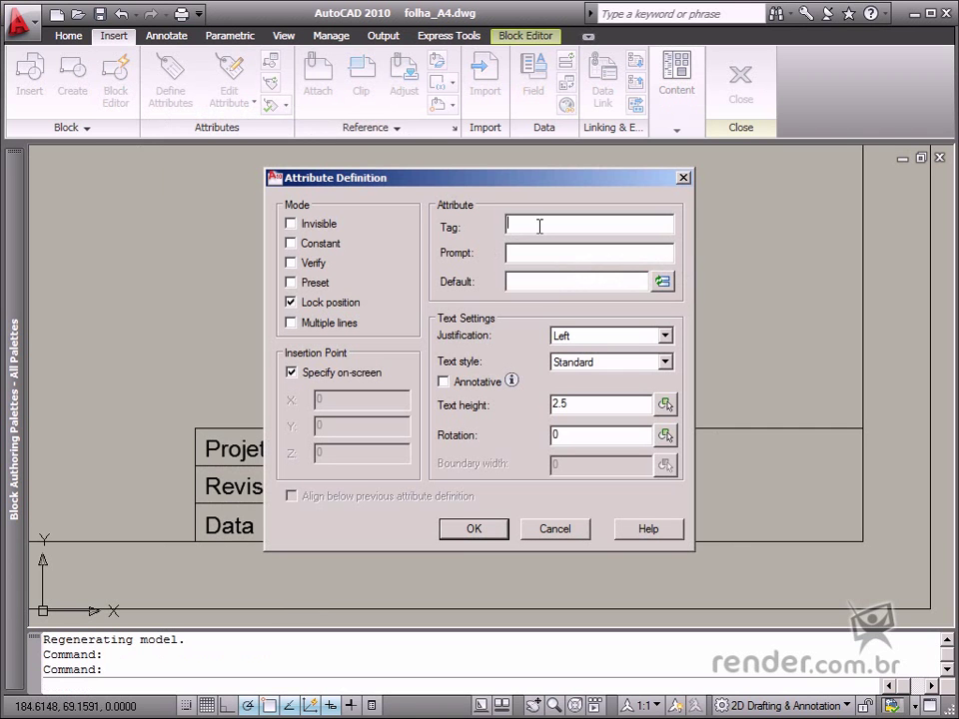
{"action": "type", "text": "nome_projetista"}
{"action": "left_click", "coordinate": [542, 256]}
{"action": "type", "text": "Nome do projet"}
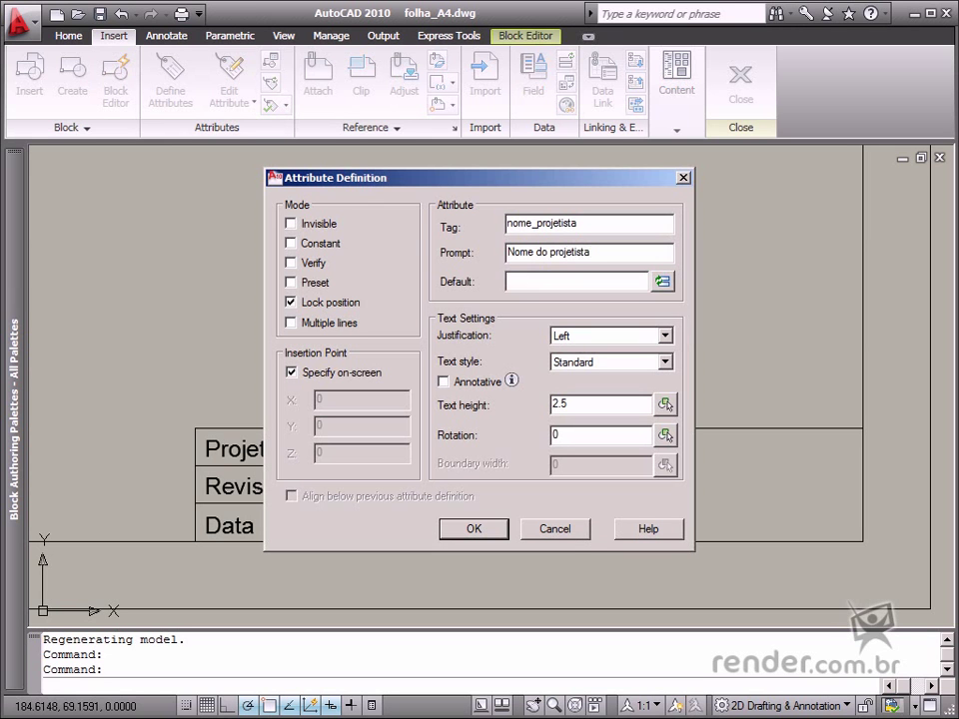
{"action": "type", "text": "ista"}
{"action": "left_click", "coordinate": [483, 533]}
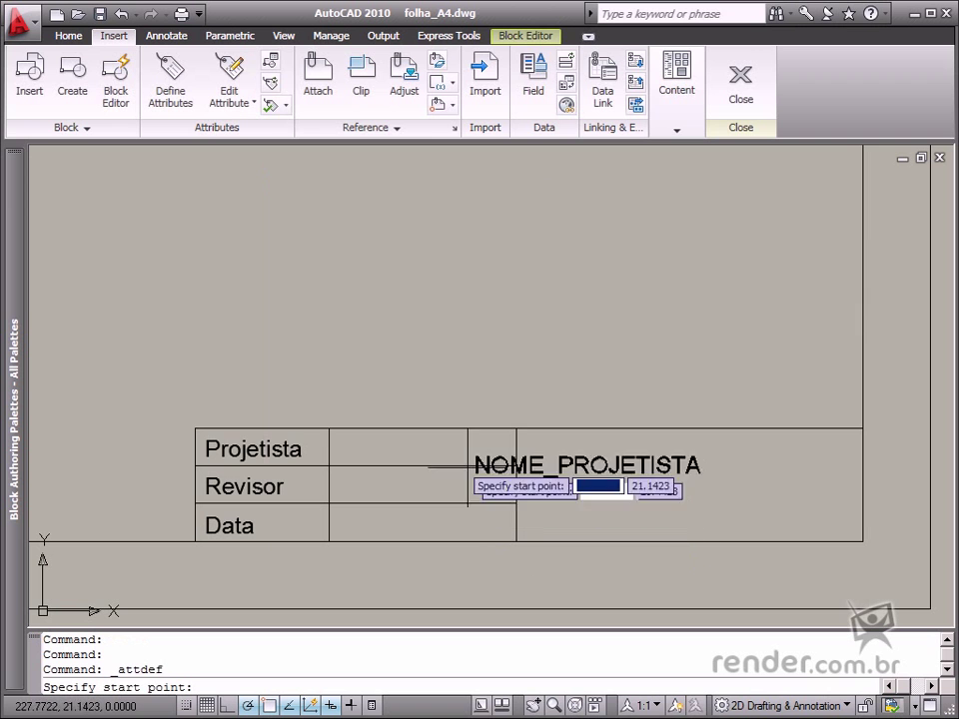
Step: Place NOME_PROJETISTA in the Projetista row and copy it down into the Revisor row
{"action": "left_click", "coordinate": [342, 456]}
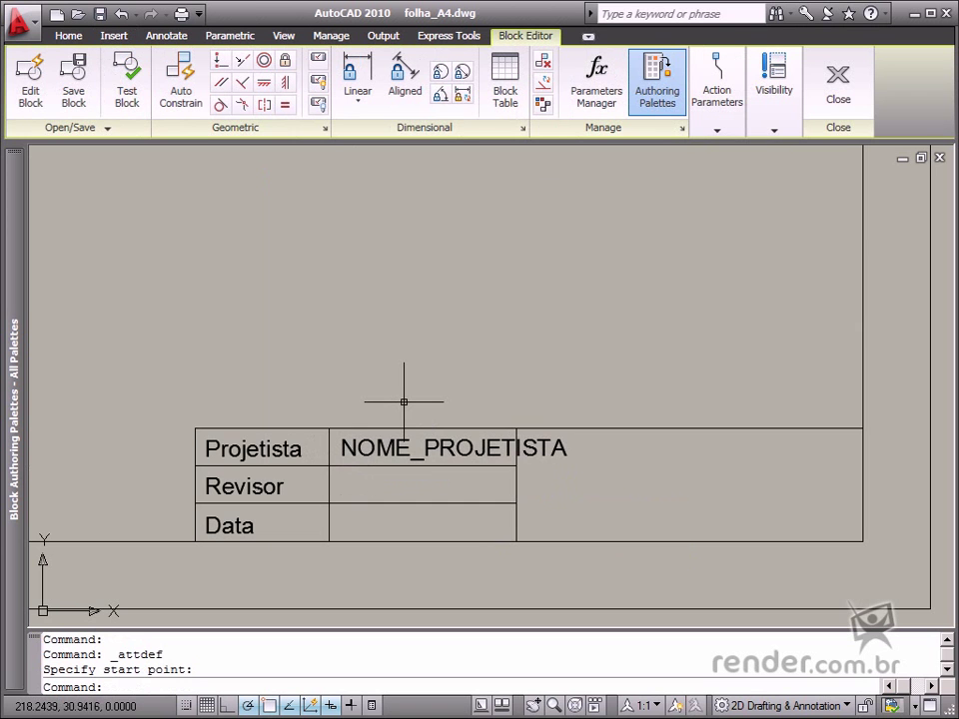
{"action": "type", "text": "co"}
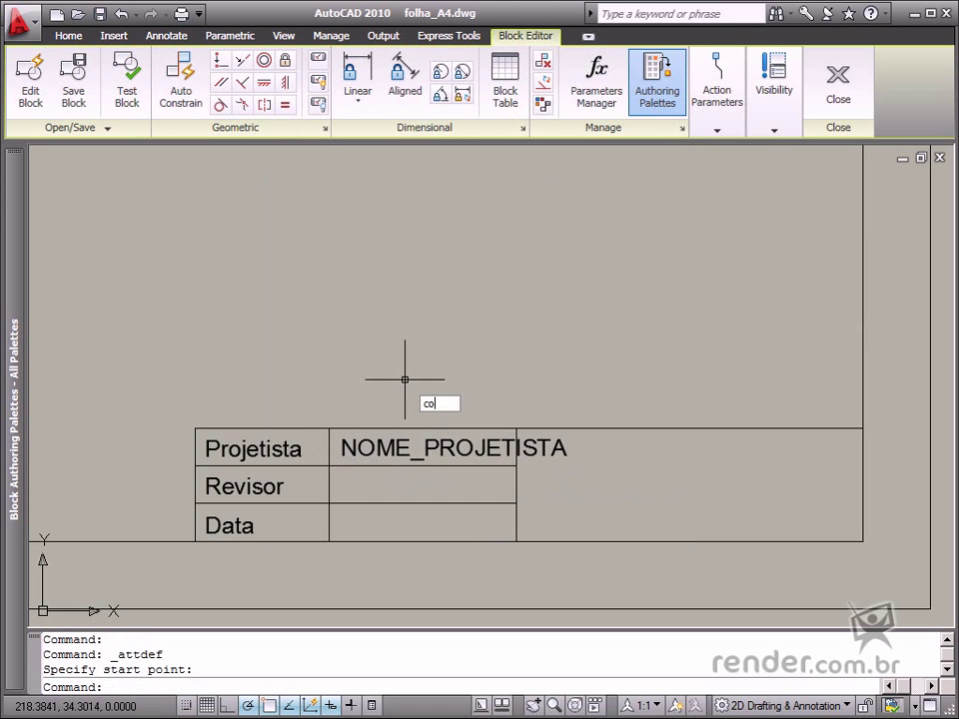
{"action": "type", "text": "py"}
{"action": "key", "text": "Return"}
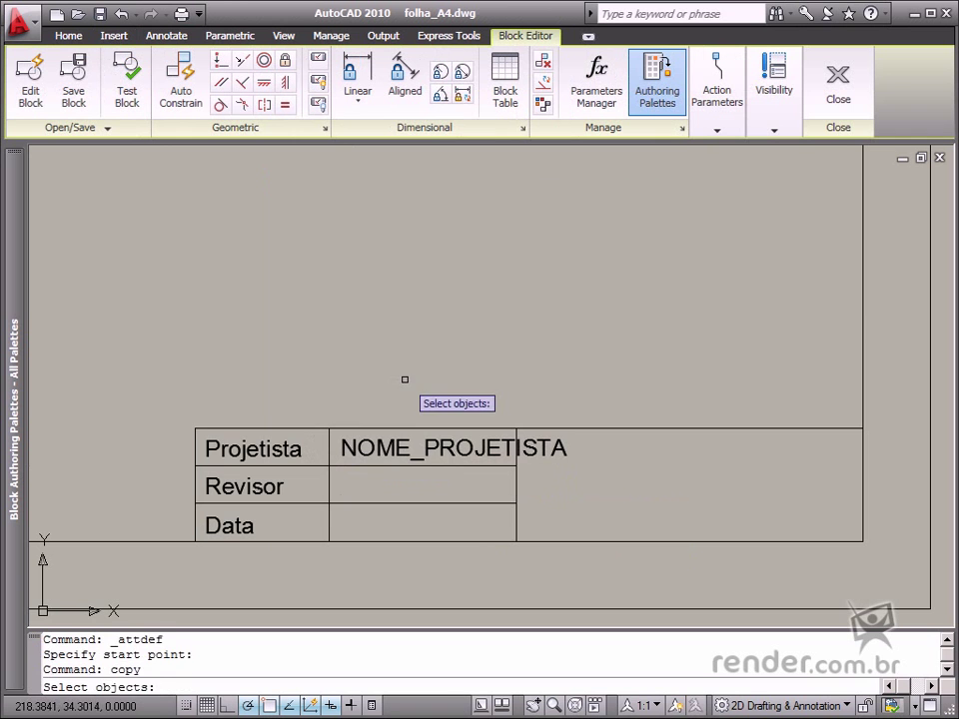
{"action": "left_click", "coordinate": [375, 447]}
{"action": "key", "text": "Return"}
{"action": "left_click", "coordinate": [327, 465]}
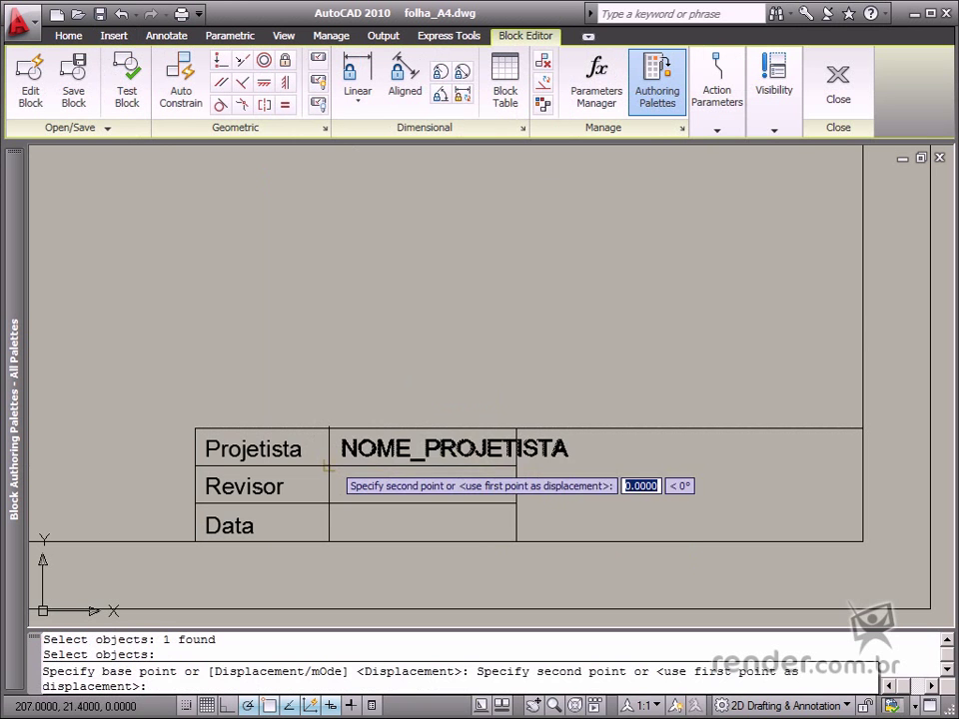
{"action": "left_click", "coordinate": [328, 502]}
{"action": "key", "text": "Escape"}
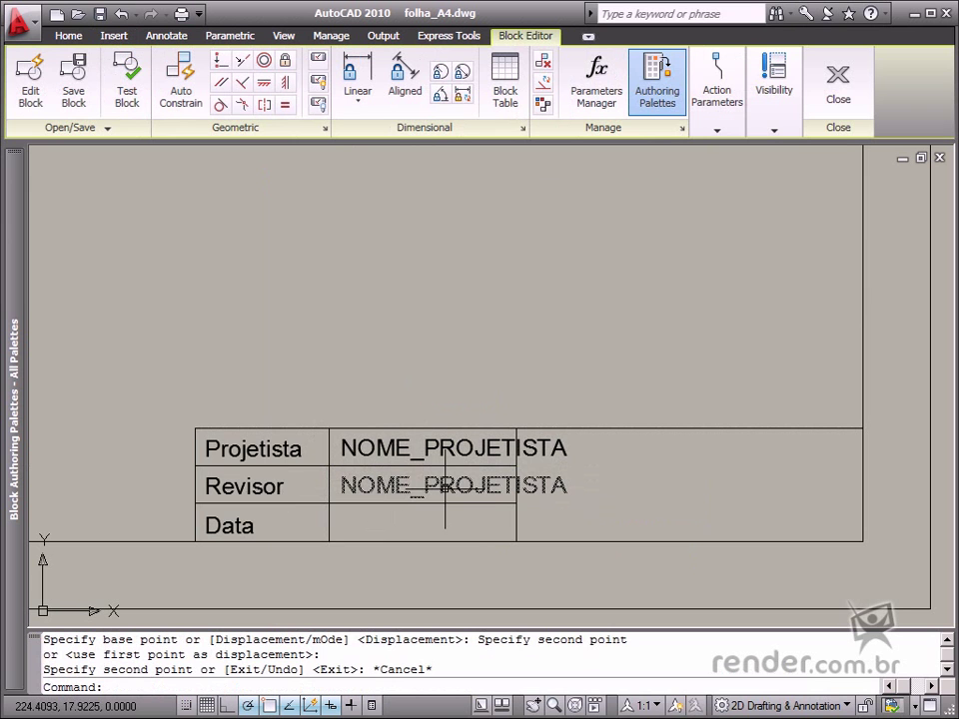
Step: Rename the copied attribute's tag to NOME_REVISOR and its prompt to 'Nome do revisor'
{"action": "double_click", "coordinate": [400, 493]}
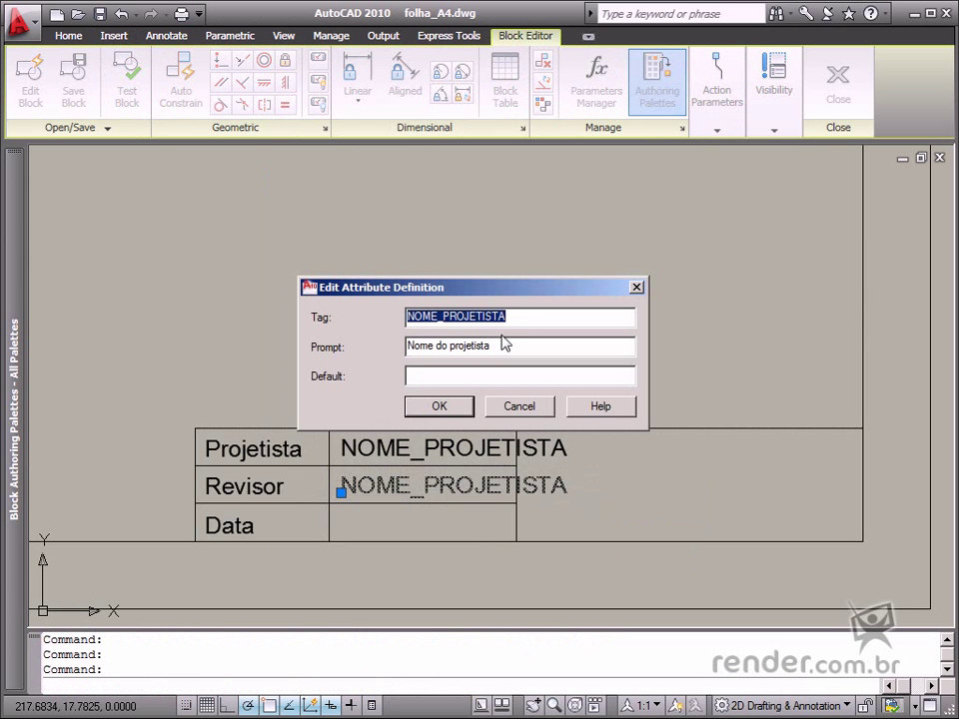
{"action": "left_click_drag", "start_coordinate": [523, 318], "coordinate": [446, 313]}
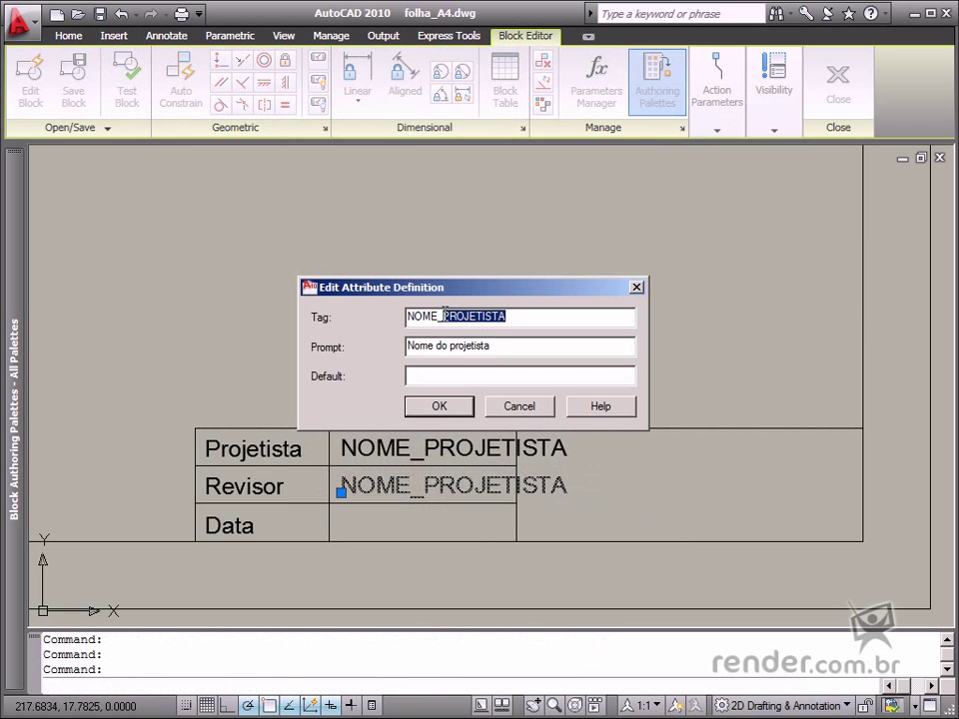
{"action": "type", "text": "revisor"}
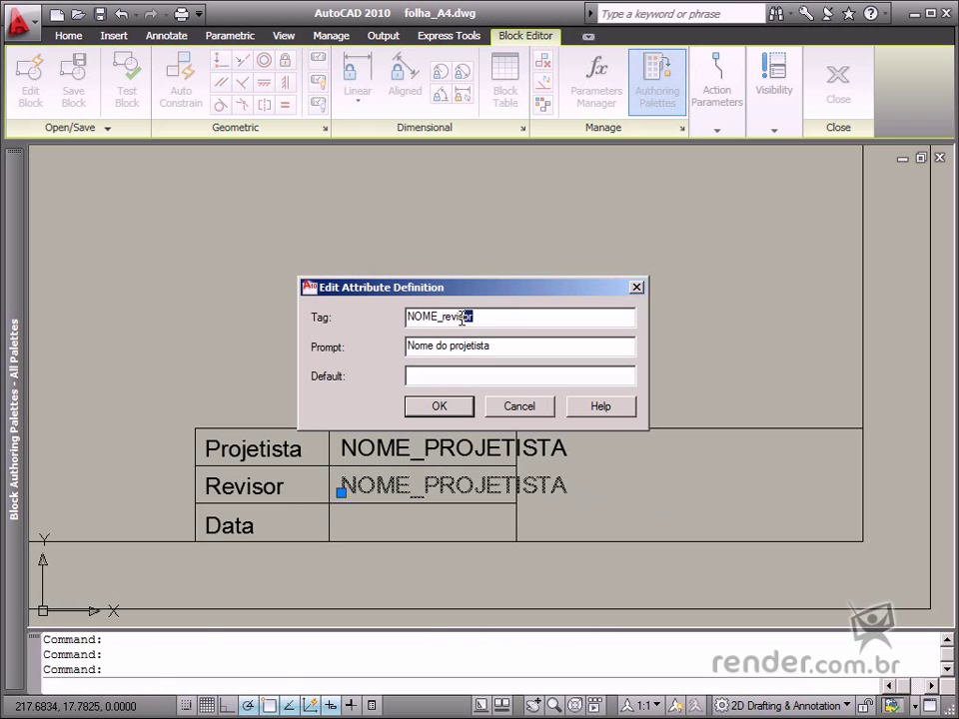
{"action": "left_click_drag", "start_coordinate": [461, 319], "coordinate": [441, 320]}
{"action": "left_click_drag", "start_coordinate": [493, 345], "coordinate": [440, 349]}
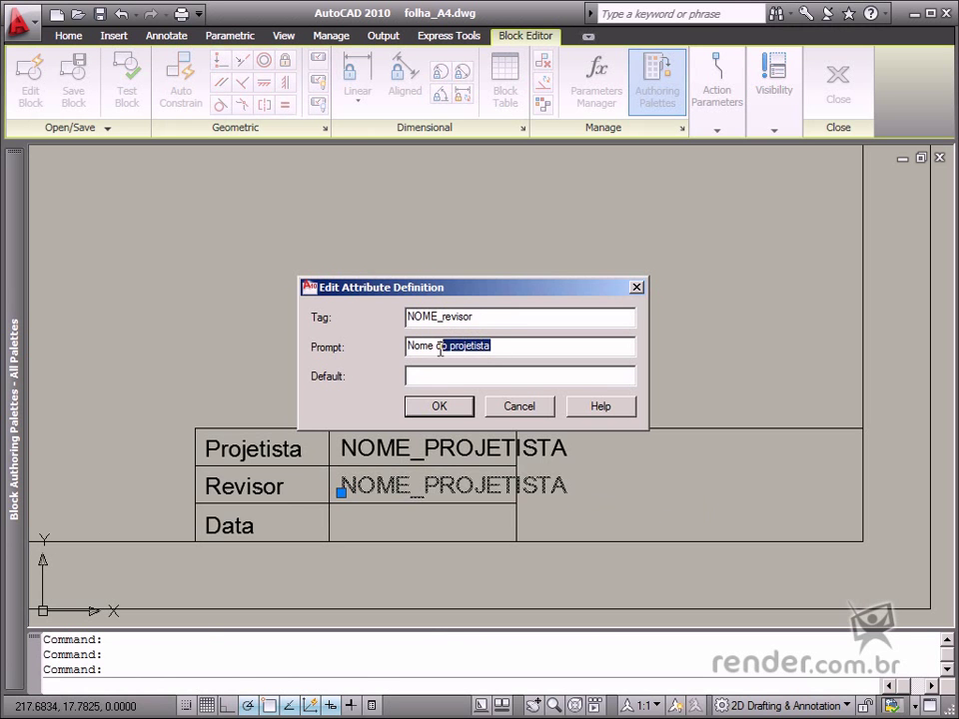
{"action": "type", "text": "revisor"}
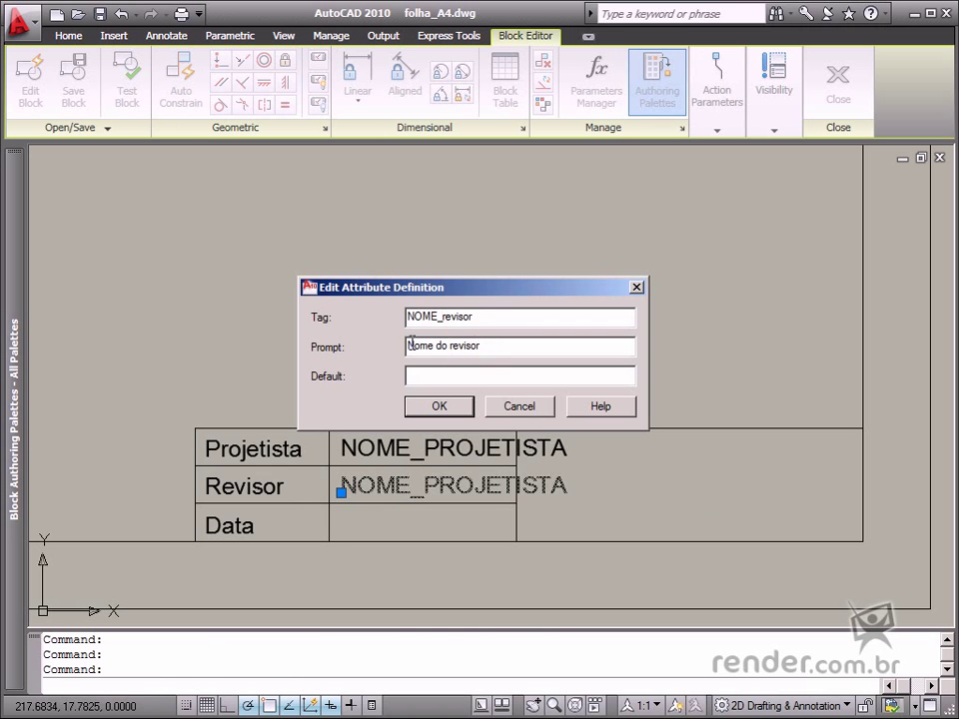
{"action": "left_click", "coordinate": [448, 406]}
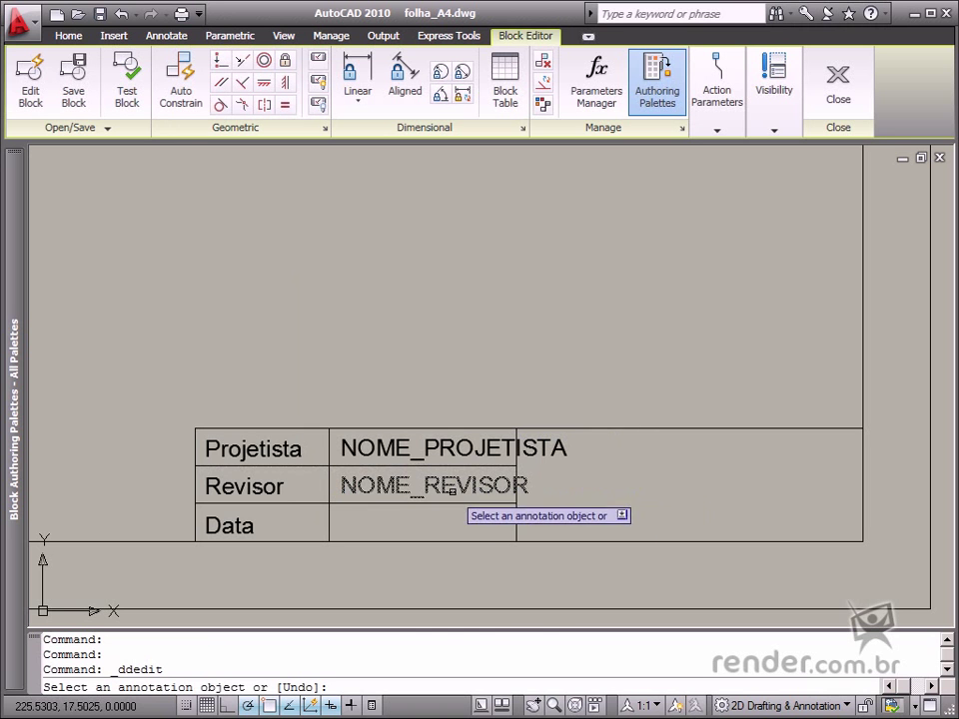
{"action": "key", "text": "Escape"}
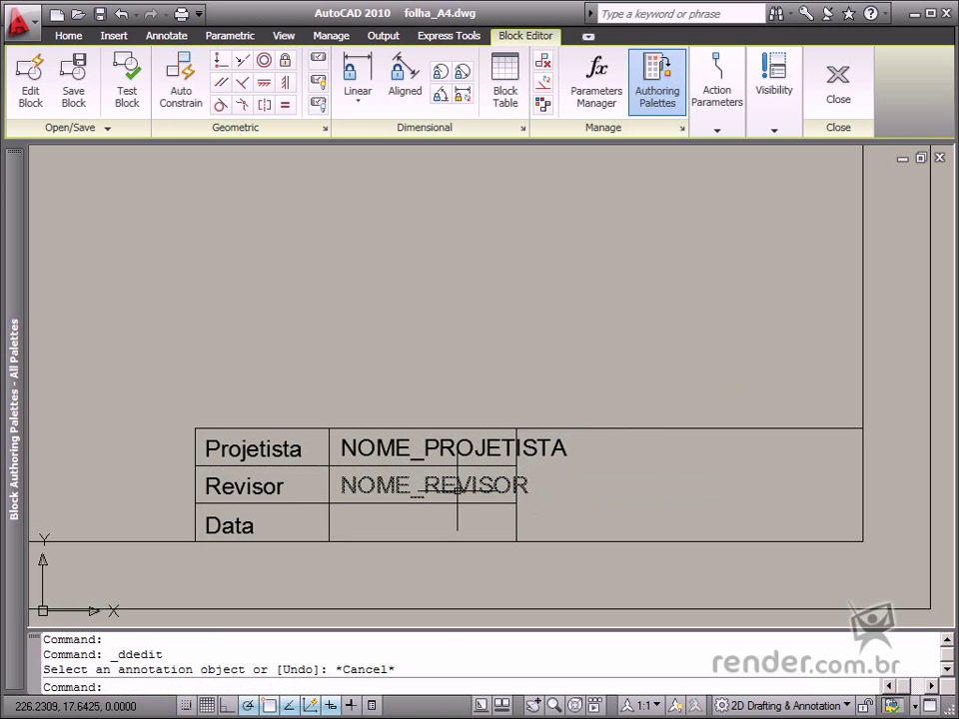
{"action": "left_click", "coordinate": [114, 35]}
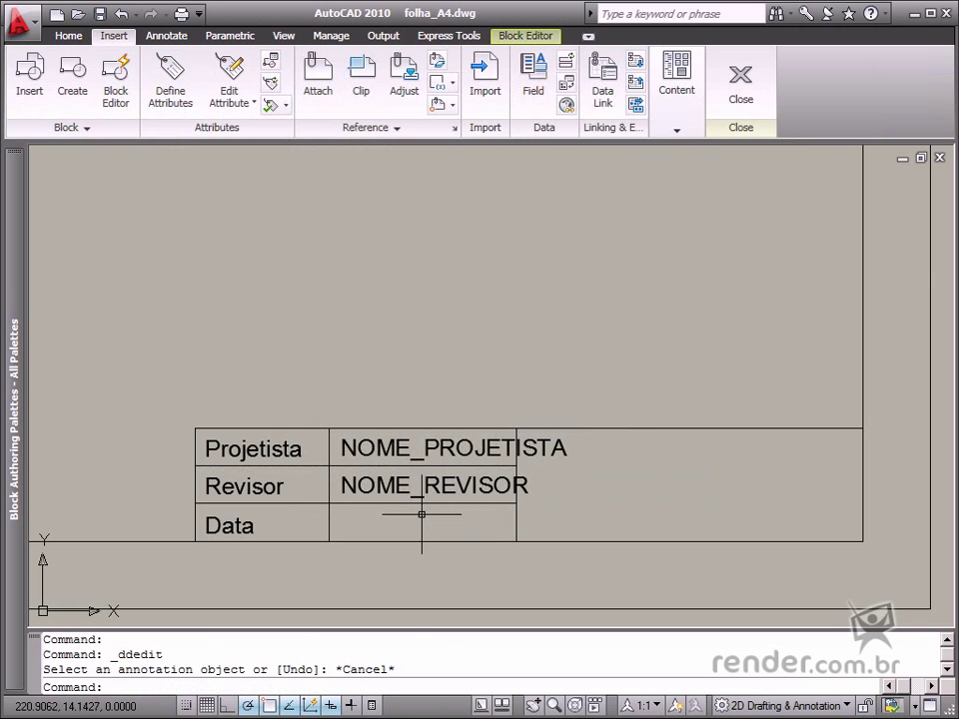
Step: Start a Constant attribute tagged data and open the field chooser for its default value
{"action": "left_click", "coordinate": [169, 106]}
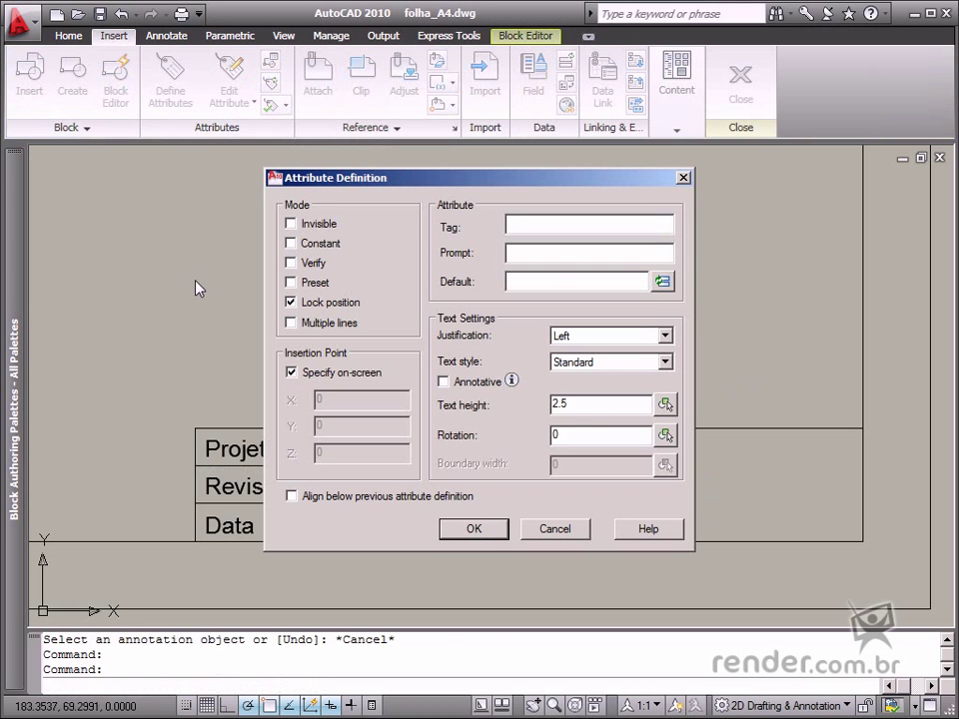
{"action": "left_click", "coordinate": [290, 244]}
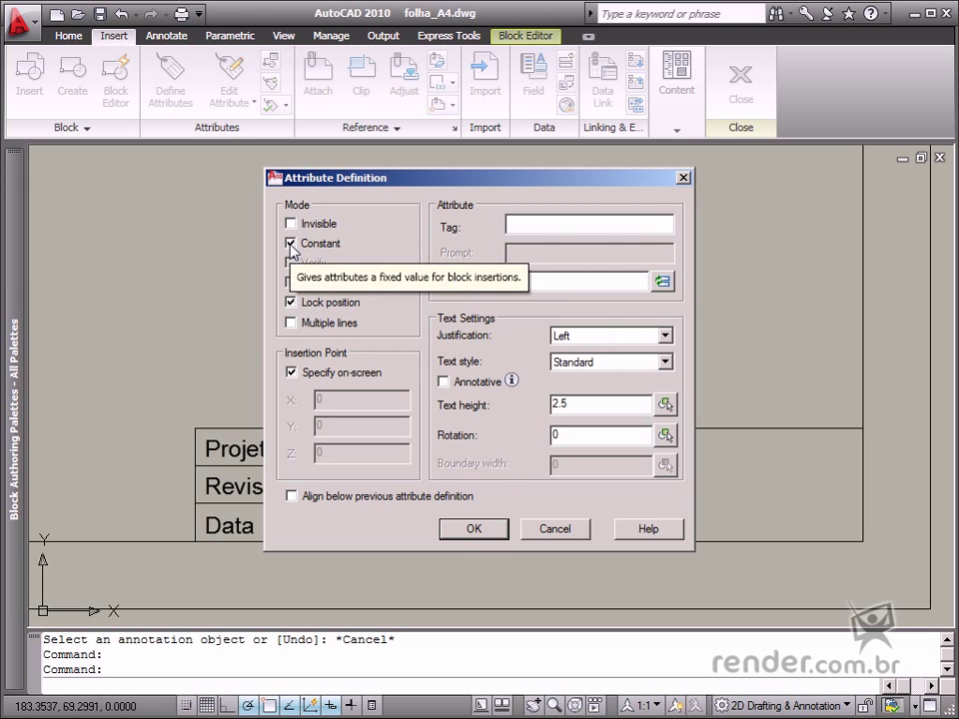
{"action": "left_click", "coordinate": [548, 224]}
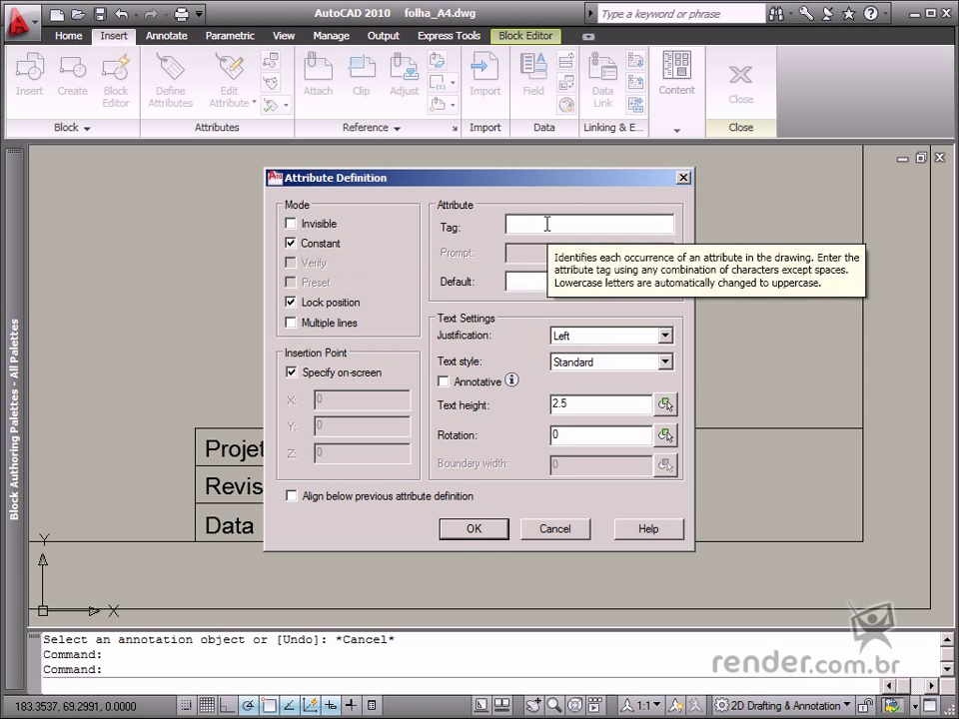
{"action": "type", "text": "data"}
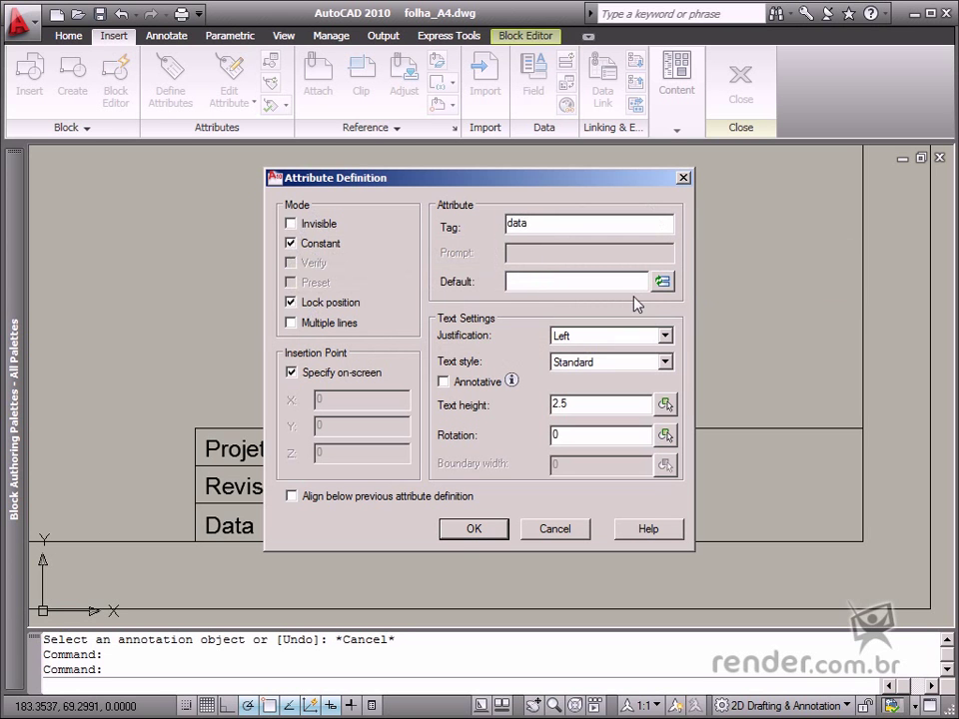
{"action": "left_click", "coordinate": [664, 283]}
Step: Set the DATA default to a CreateDate field in dd/MM/yyyy format and place it in the Data row
{"action": "left_click", "coordinate": [315, 121]}
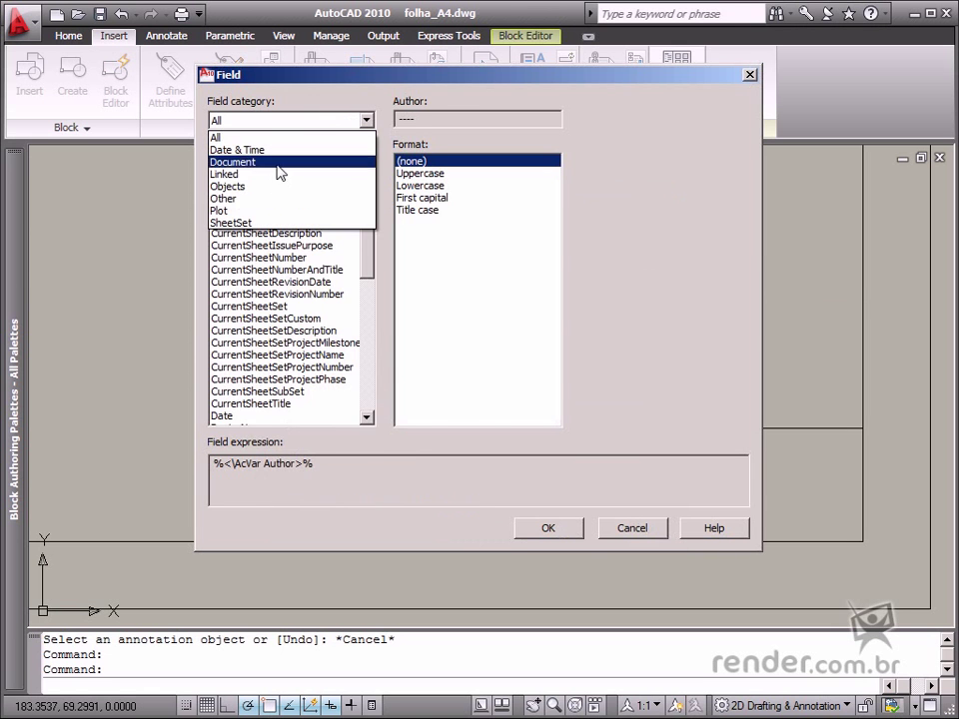
{"action": "left_click", "coordinate": [236, 149]}
{"action": "left_click", "coordinate": [247, 163]}
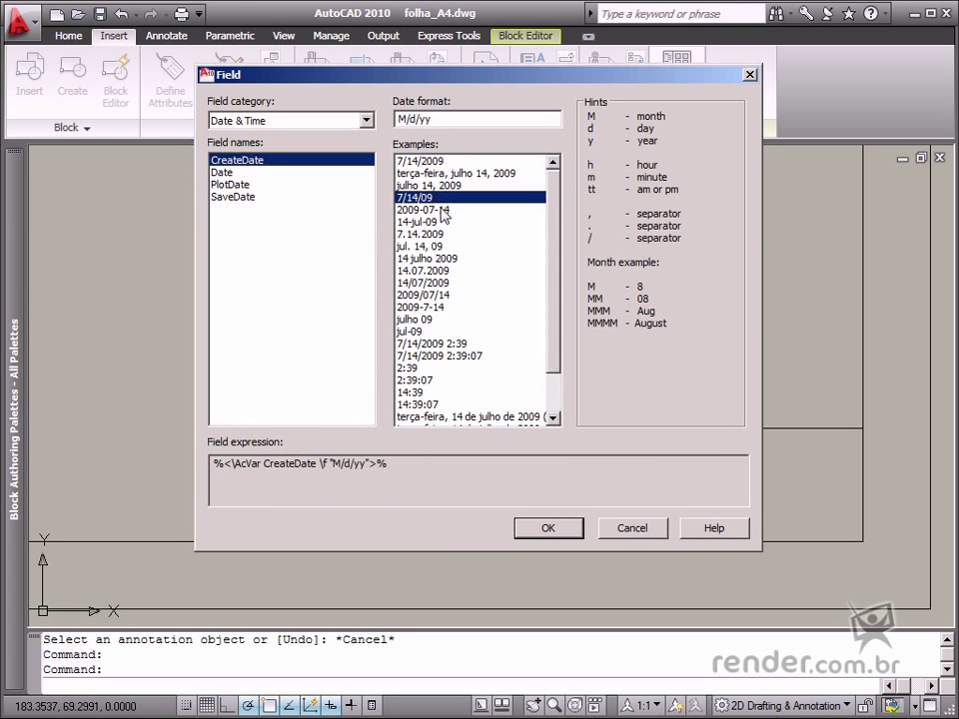
{"action": "left_click", "coordinate": [430, 283]}
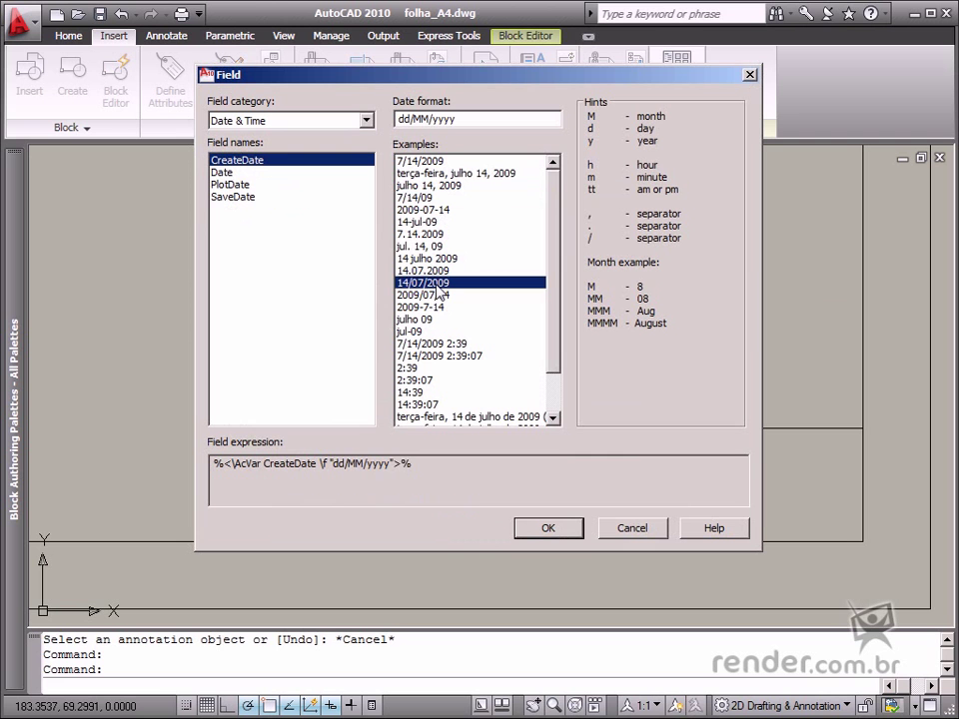
{"action": "left_click", "coordinate": [521, 531]}
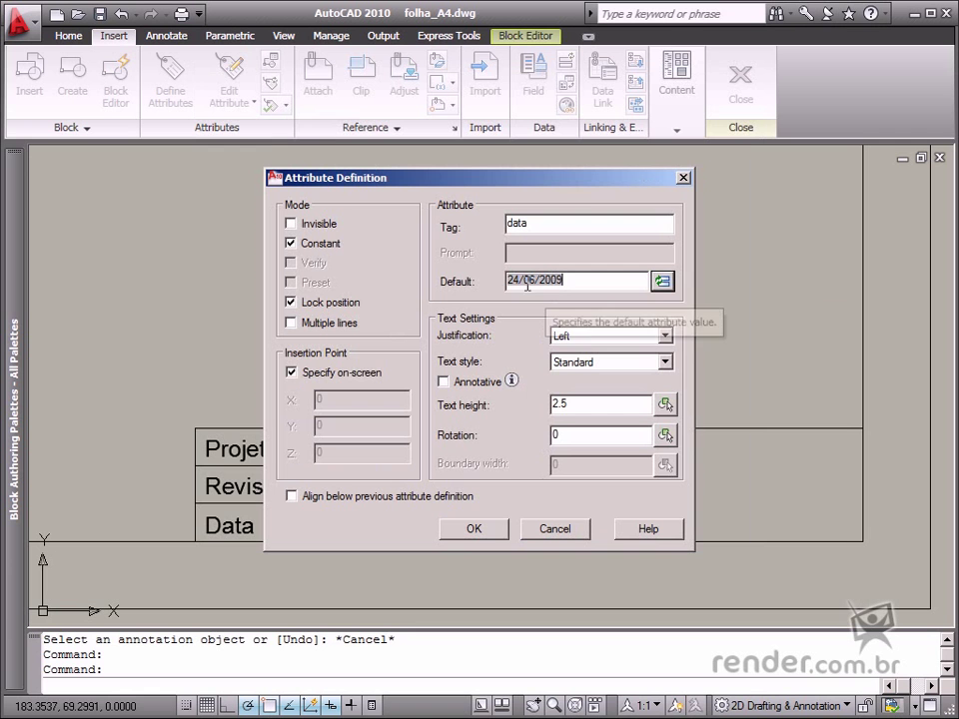
{"action": "left_click", "coordinate": [499, 529]}
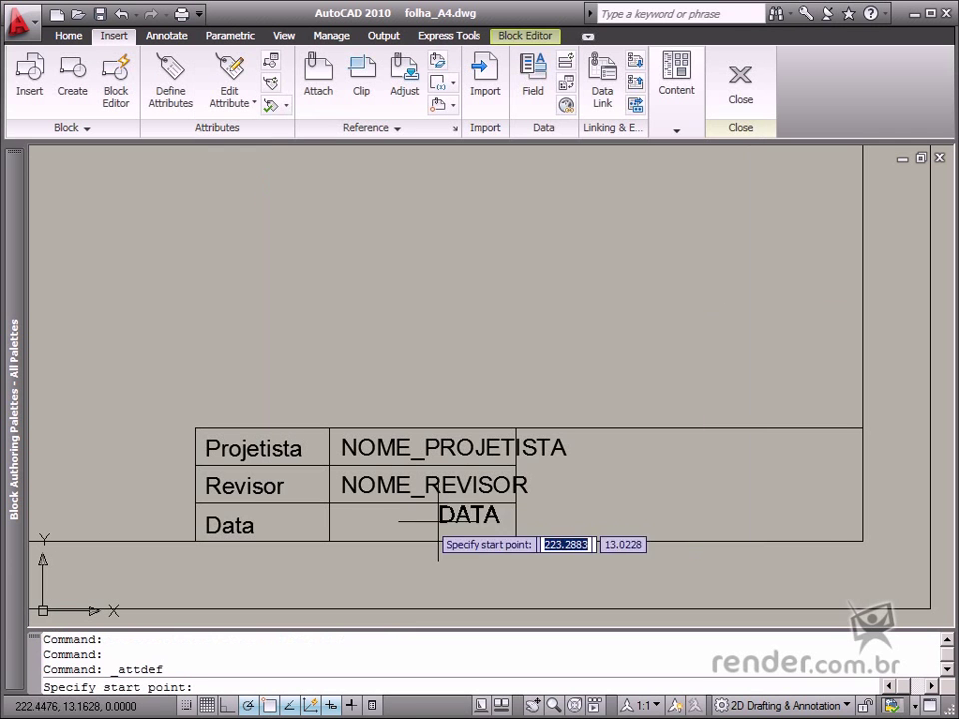
{"action": "left_click", "coordinate": [340, 531]}
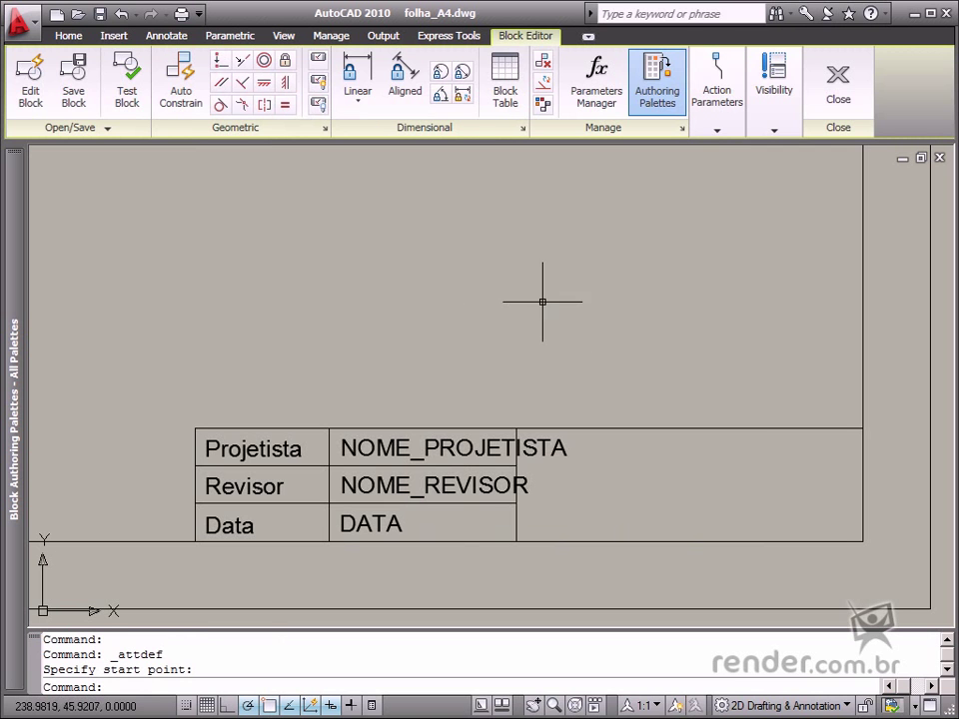
Step: Define an arquivo attribute defaulting to the Filename field, name only without extension
{"action": "left_click", "coordinate": [116, 37]}
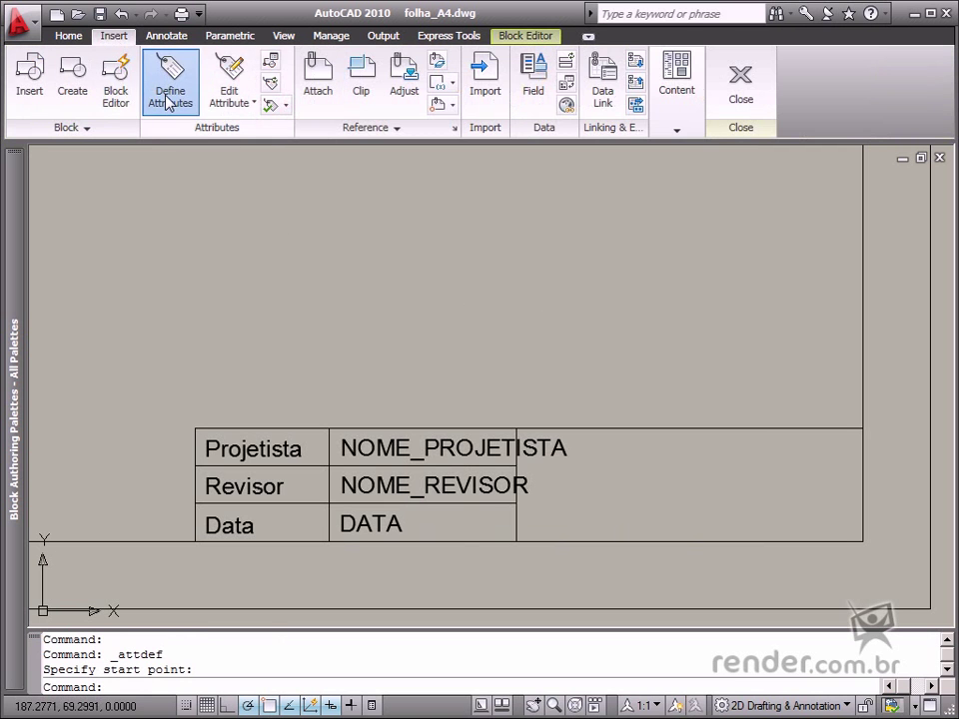
{"action": "left_click", "coordinate": [163, 98]}
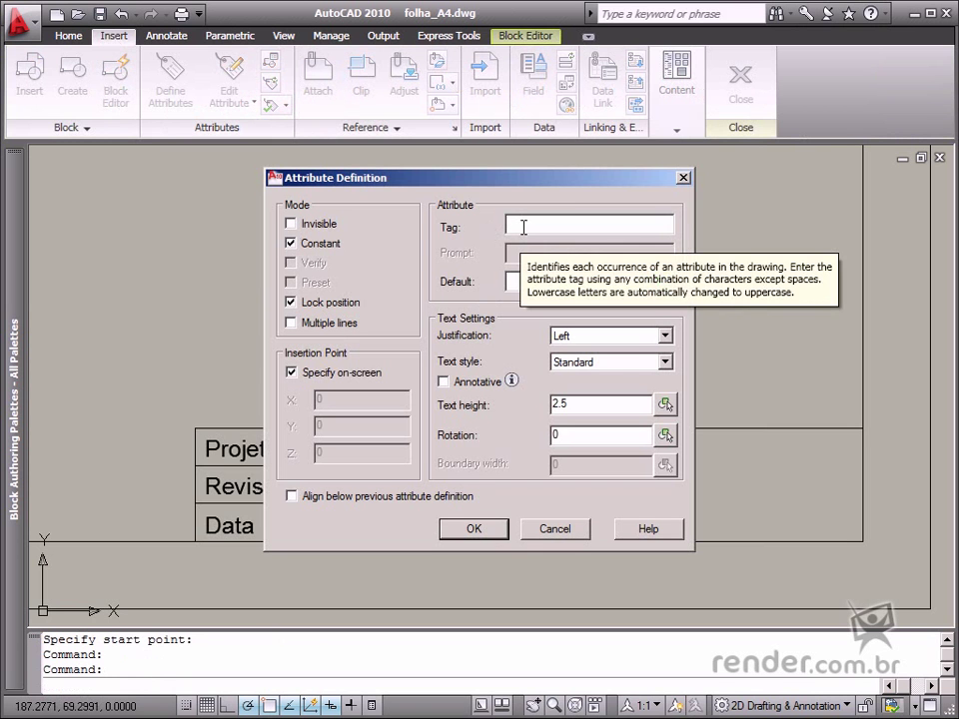
{"action": "type", "text": "arquivo"}
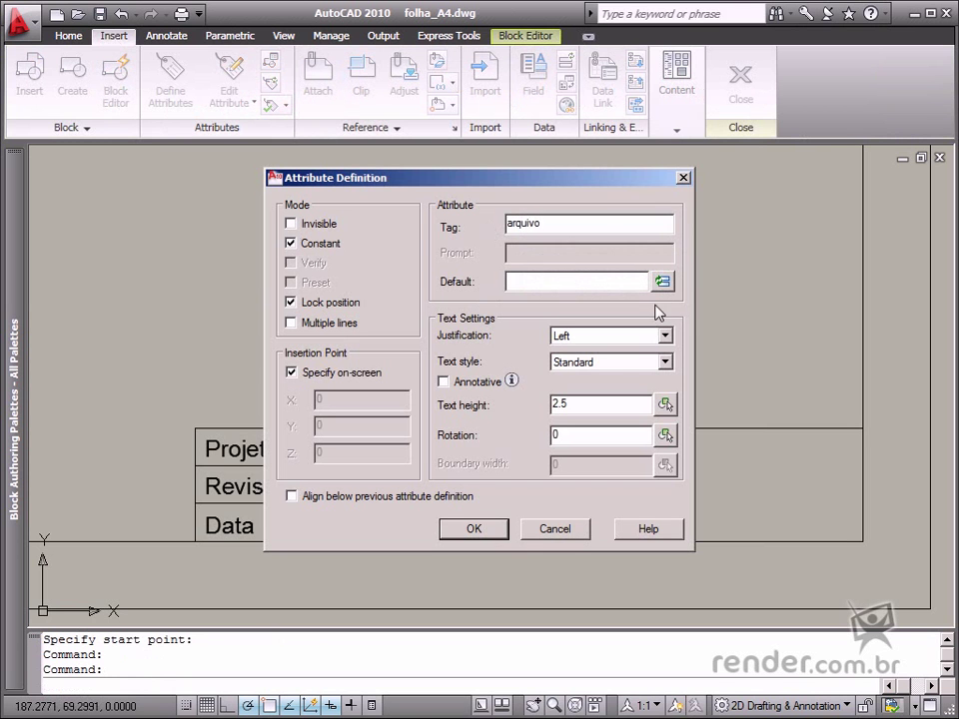
{"action": "left_click", "coordinate": [662, 283]}
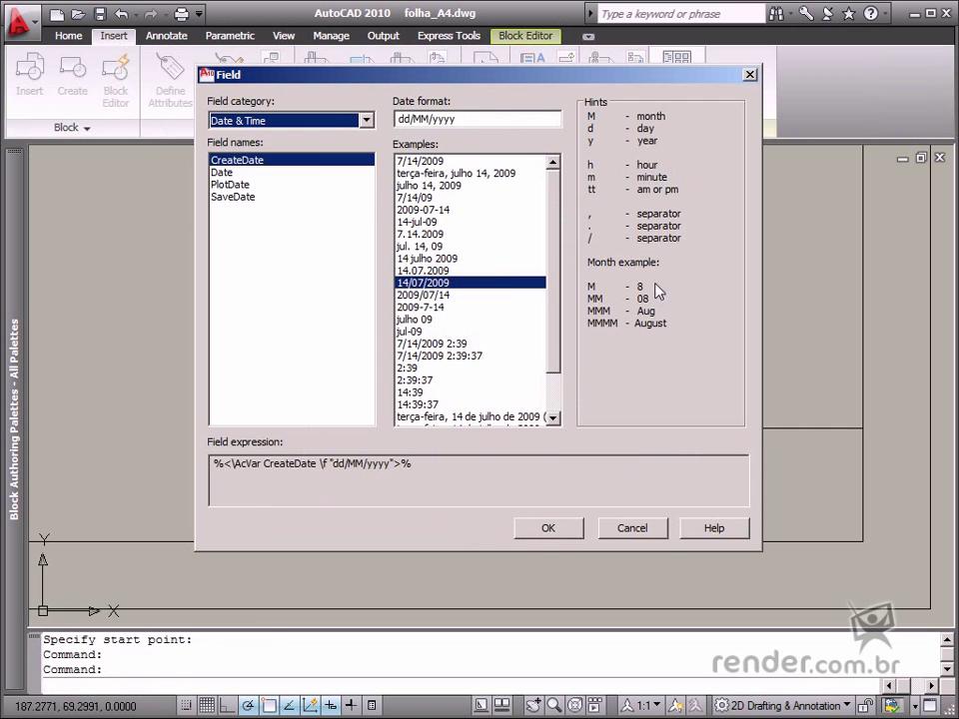
{"action": "left_click", "coordinate": [329, 121]}
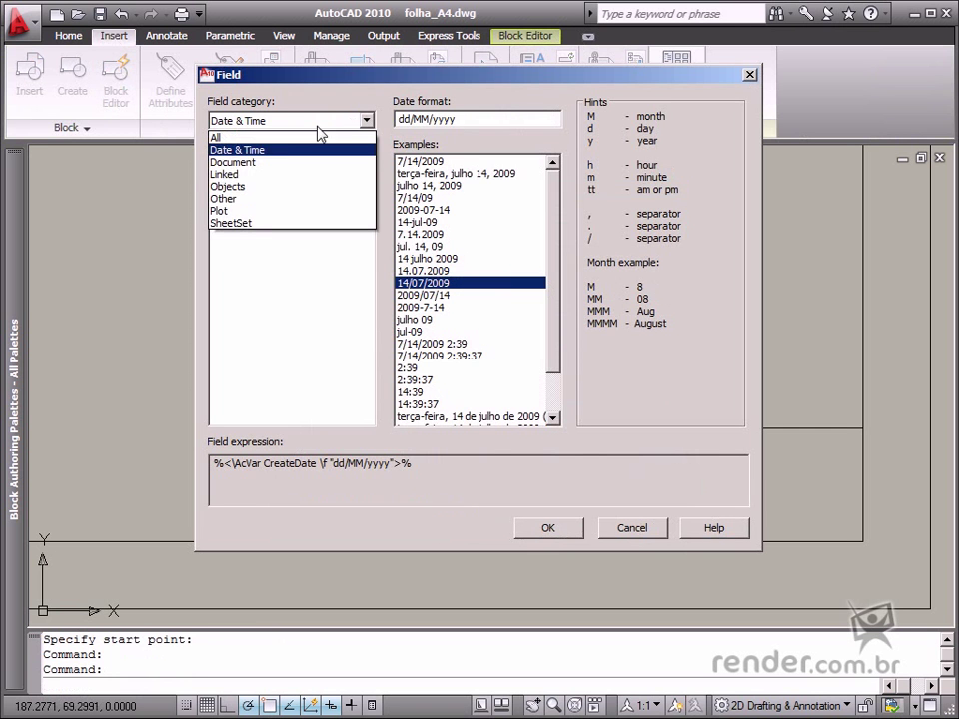
{"action": "left_click", "coordinate": [248, 164]}
{"action": "left_click", "coordinate": [242, 186]}
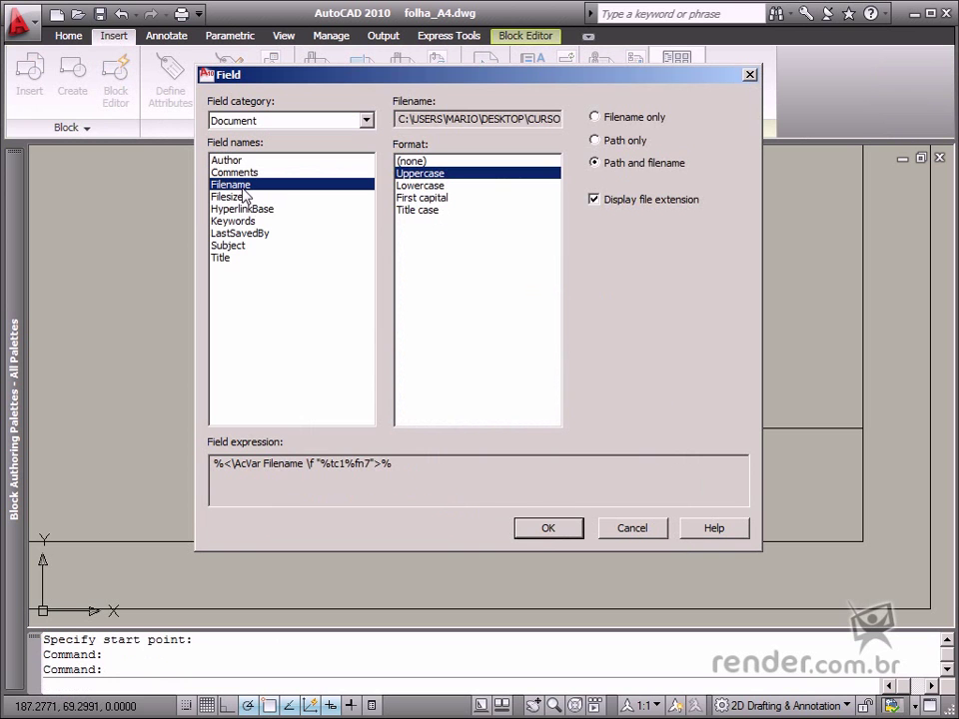
{"action": "left_click", "coordinate": [596, 118]}
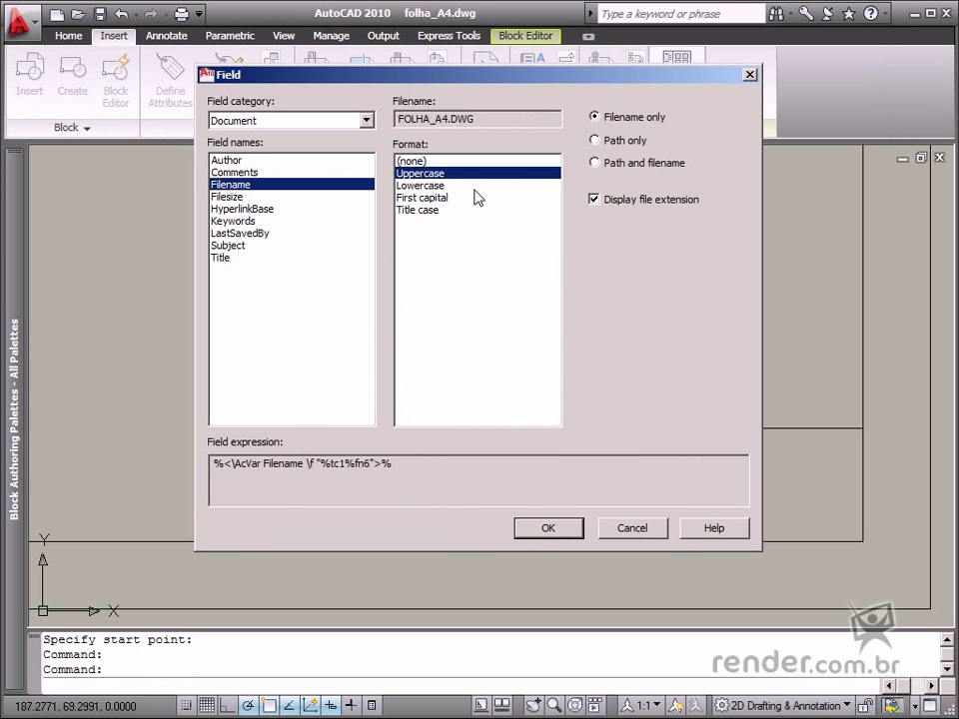
{"action": "left_click", "coordinate": [594, 200]}
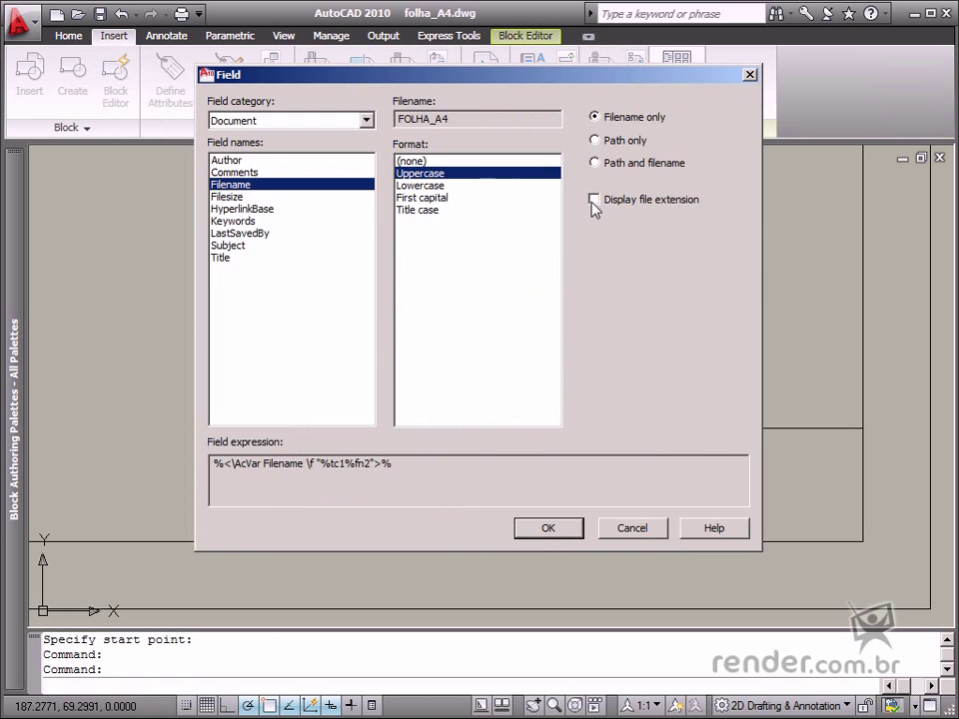
{"action": "left_click", "coordinate": [549, 530]}
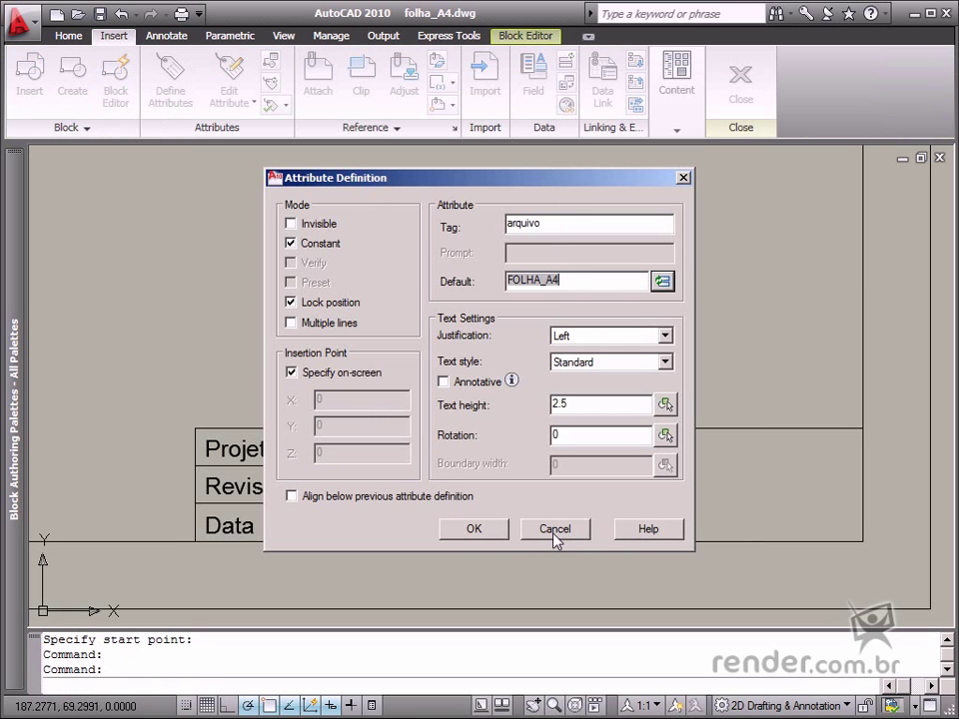
{"action": "left_click", "coordinate": [473, 529]}
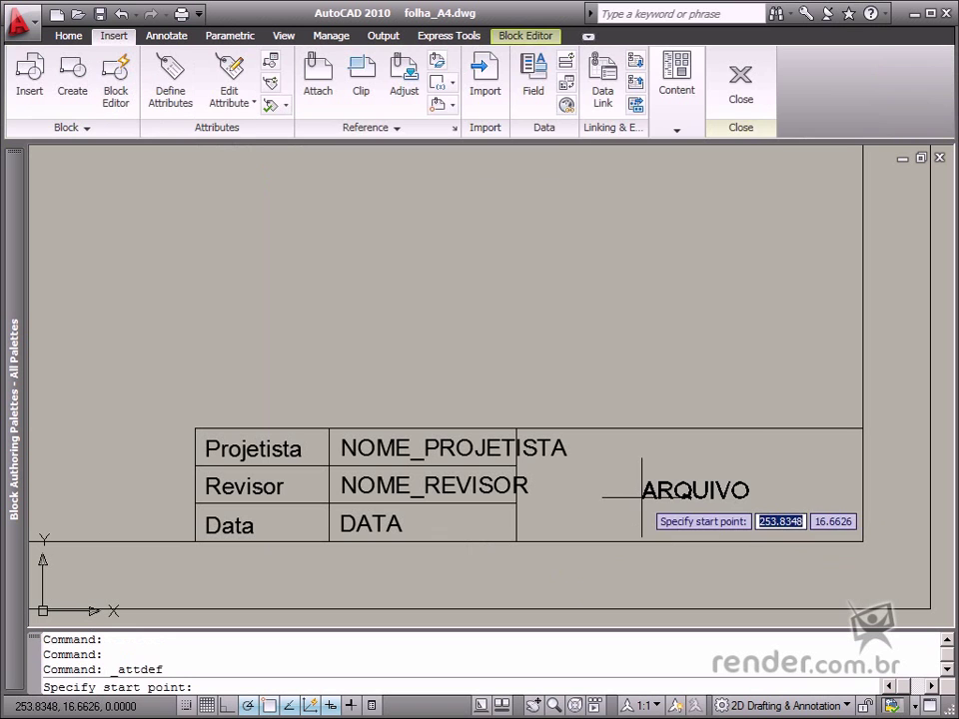
Step: Place ARQUIVO in the title block's right cell, then save the block and close the Block Editor
{"action": "left_click", "coordinate": [641, 492]}
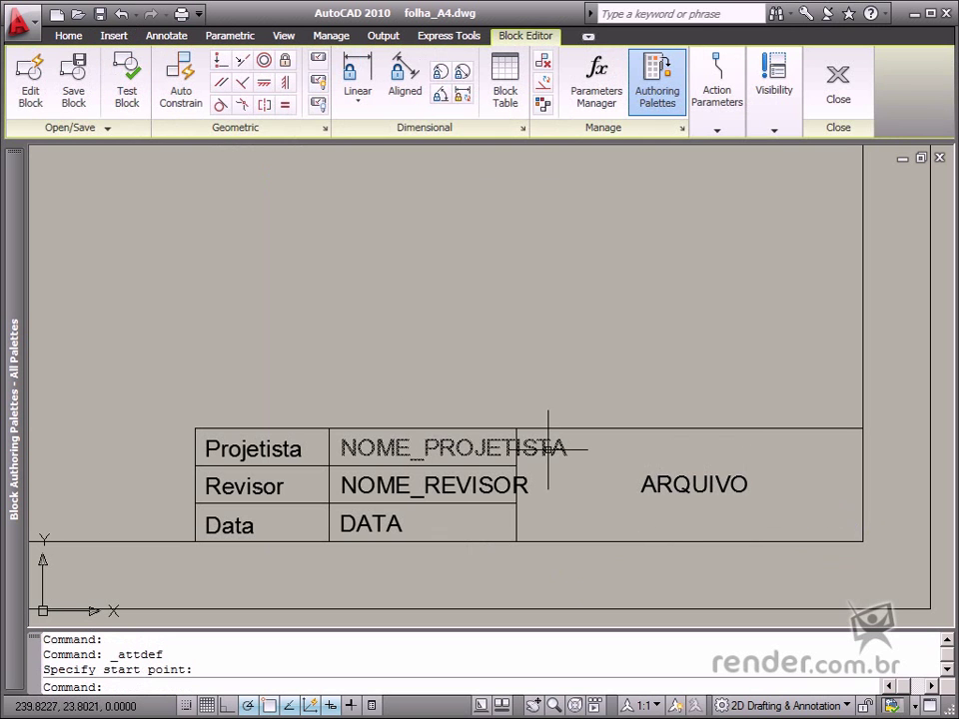
{"action": "left_click", "coordinate": [74, 88]}
{"action": "left_click", "coordinate": [838, 90]}
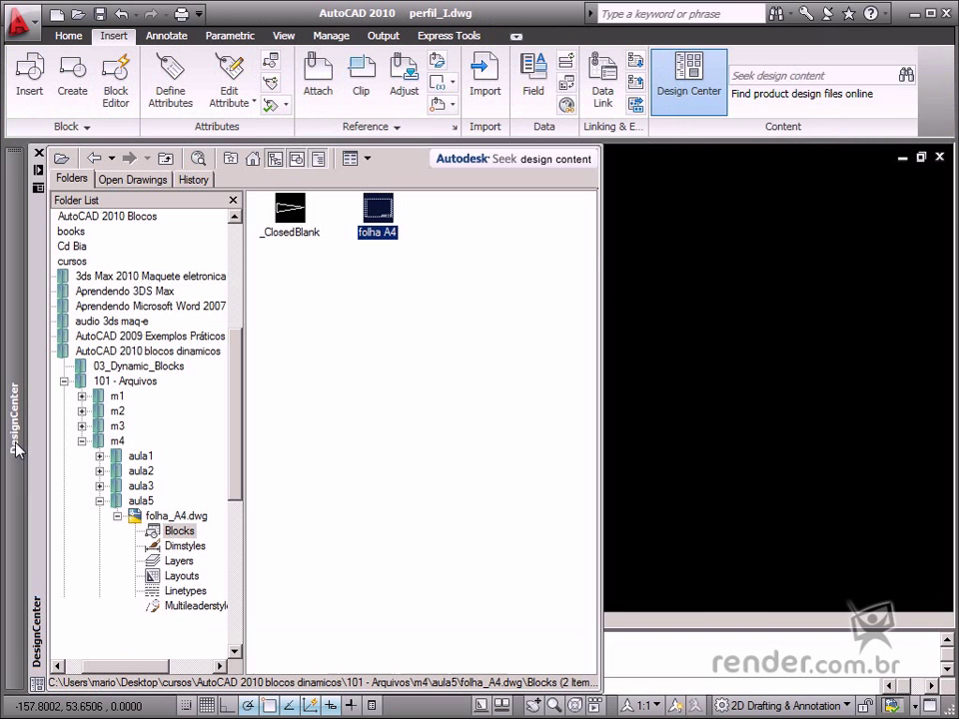
Step: Insert the folha A4 block into perfil_I and enter the designer and reviser names
{"action": "mouse_move", "coordinate": [365, 238]}
{"action": "left_mouse_down"}
{"action": "mouse_move", "coordinate": [702, 480]}
{"action": "mouse_move", "coordinate": [640, 540]}
{"action": "left_mouse_up"}
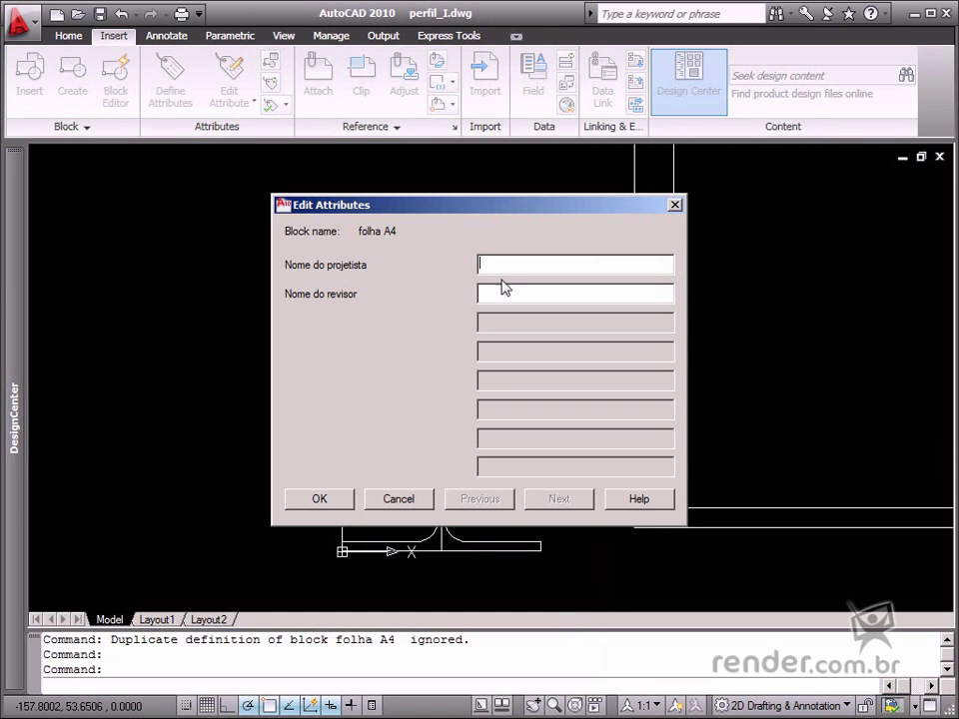
{"action": "type", "text": "Mario"}
{"action": "type", "text": "Render"}
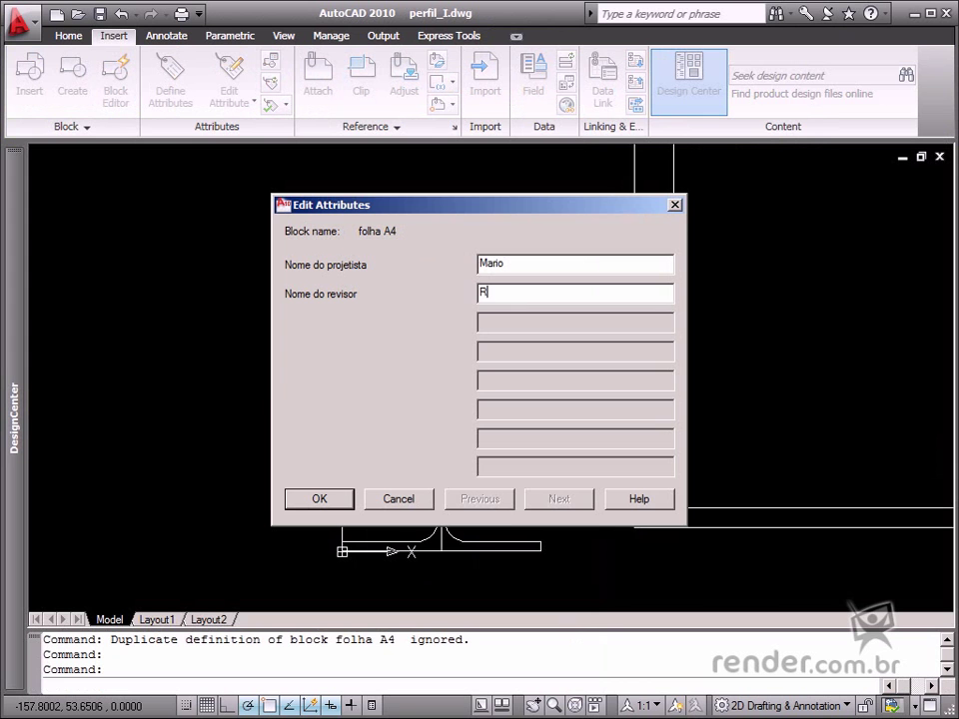
{"action": "left_click", "coordinate": [336, 499]}
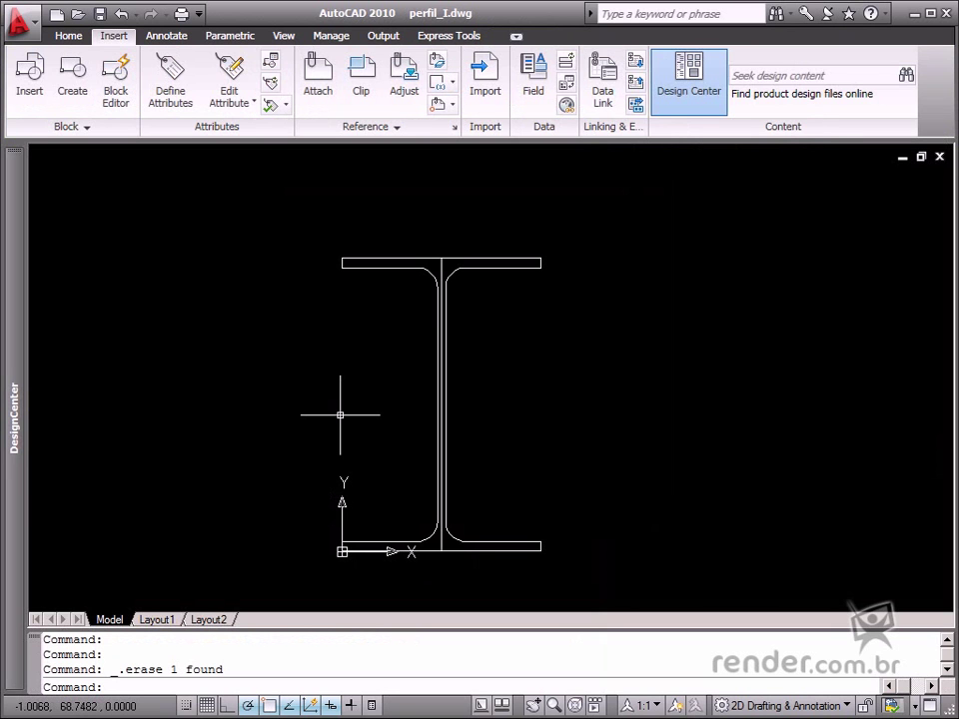
Step: Set the ATTDIA system variable to 0
{"action": "type", "text": "attdia"}
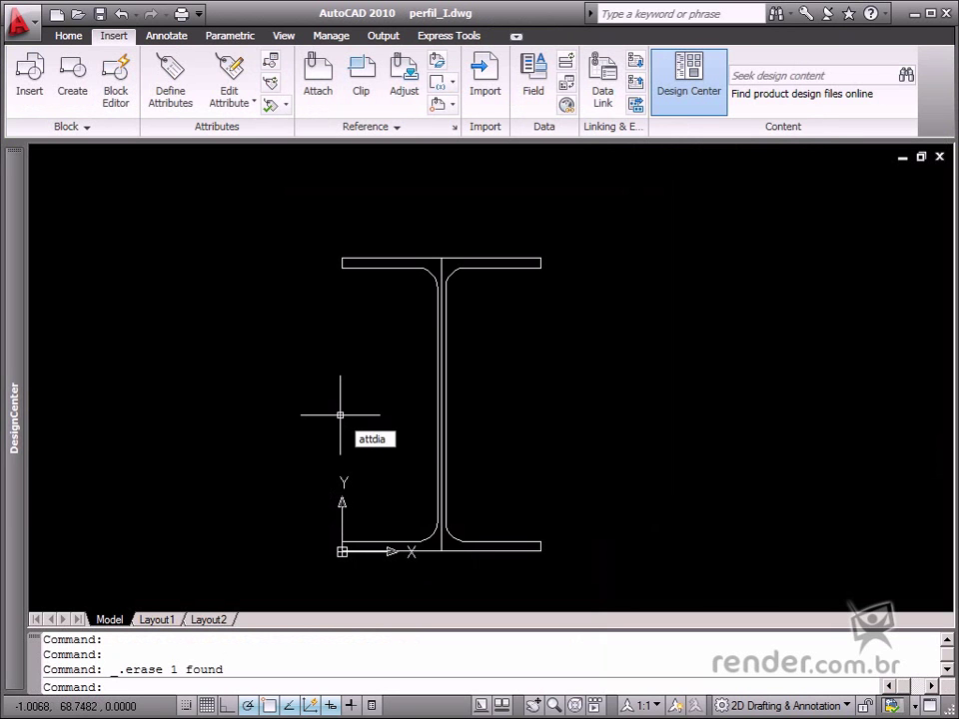
{"action": "key", "text": "Return"}
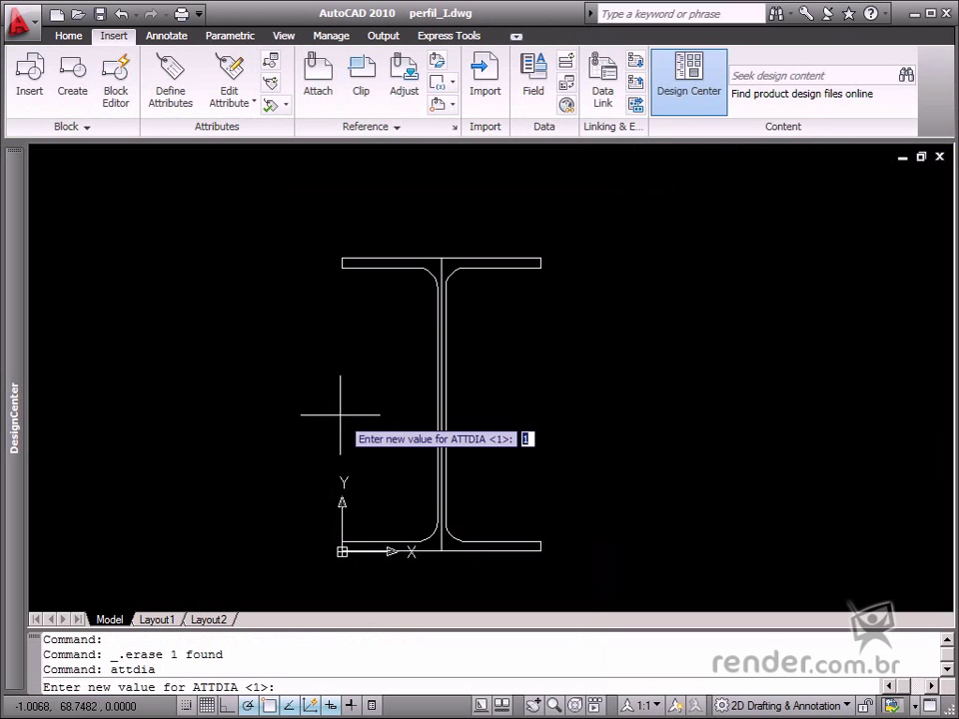
{"action": "type", "text": "0"}
{"action": "key", "text": "Return"}
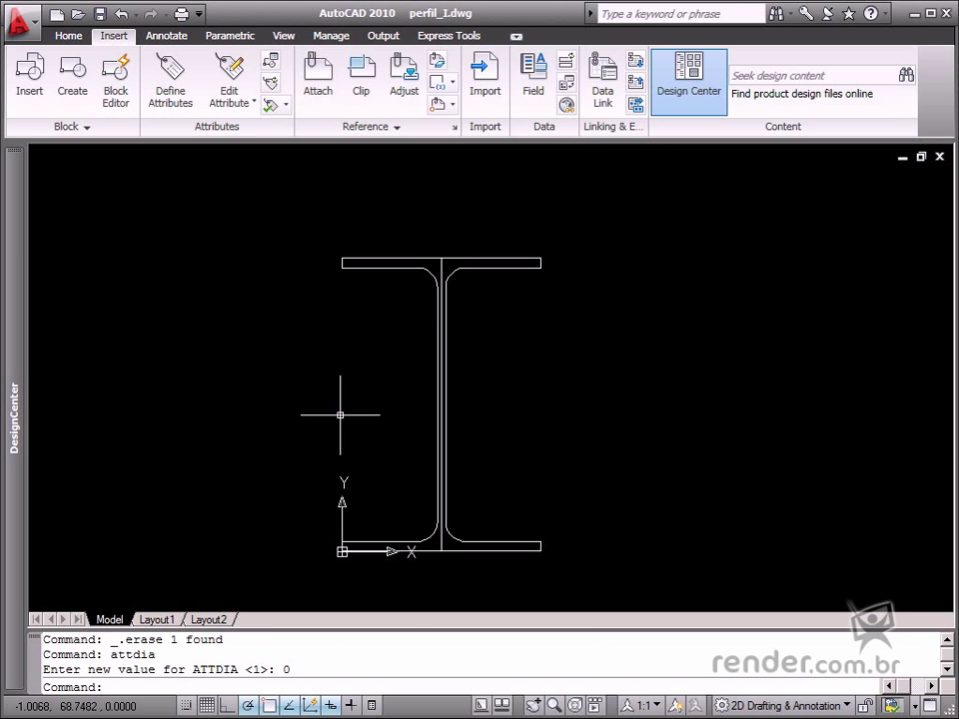
Step: Set ATTDIA back to 1 so attribute values are requested in a dialog
{"action": "type", "text": "attdia"}
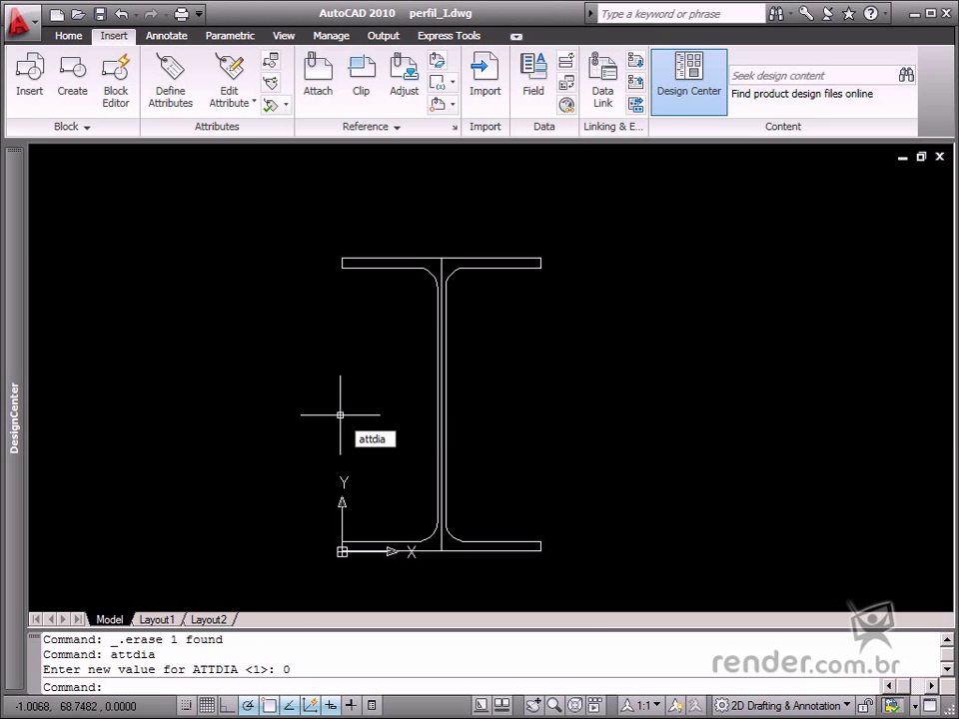
{"action": "key", "text": "Return"}
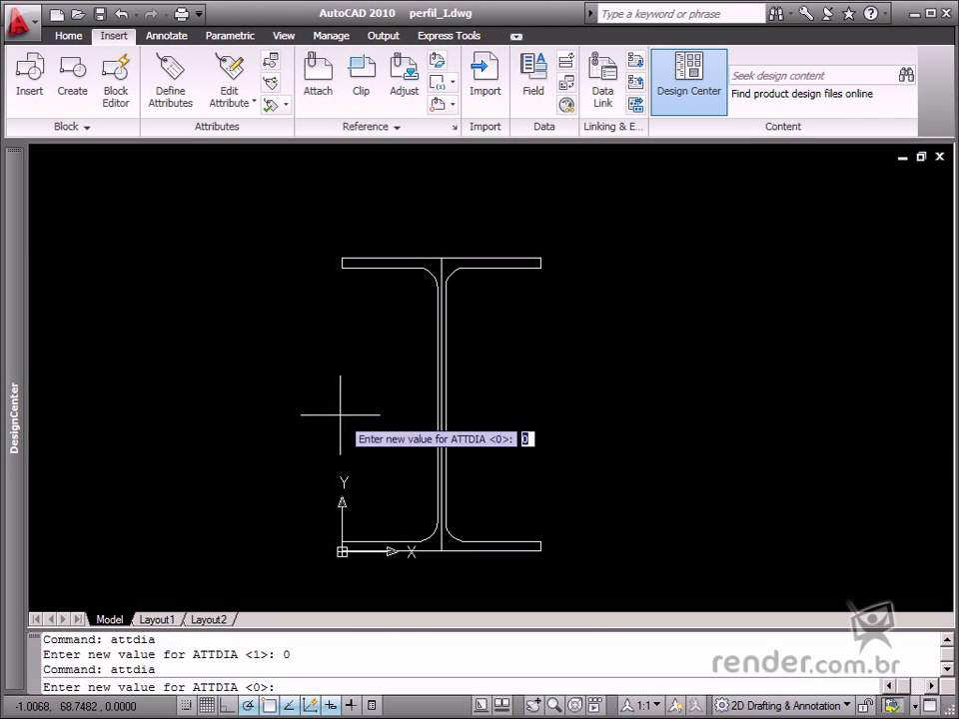
{"action": "type", "text": "1"}
{"action": "key", "text": "Return"}
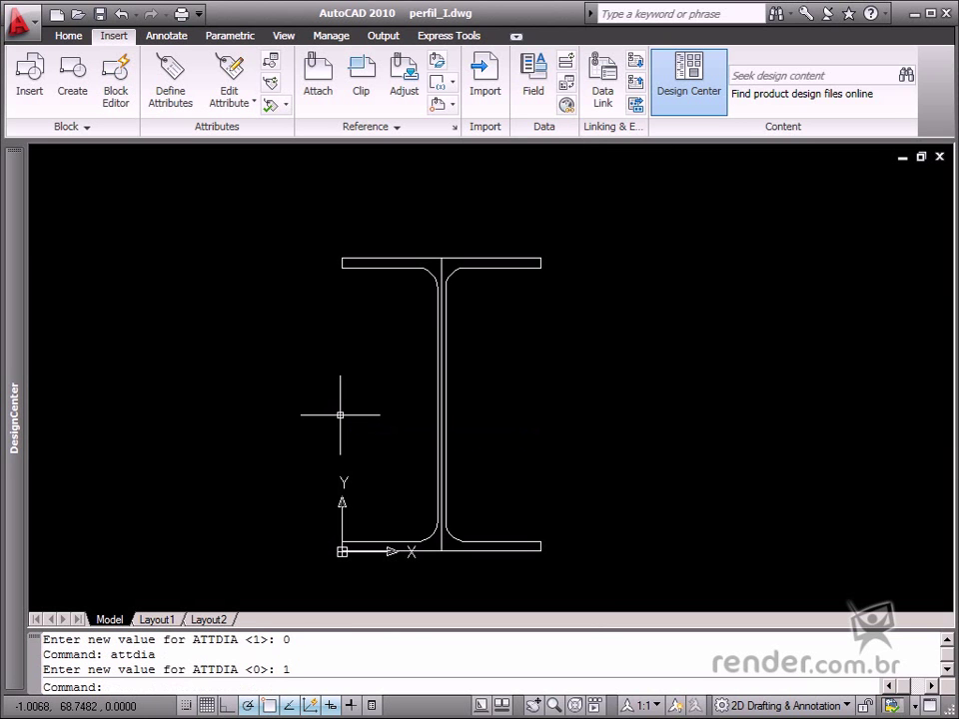
{"action": "left_click", "coordinate": [271, 70]}
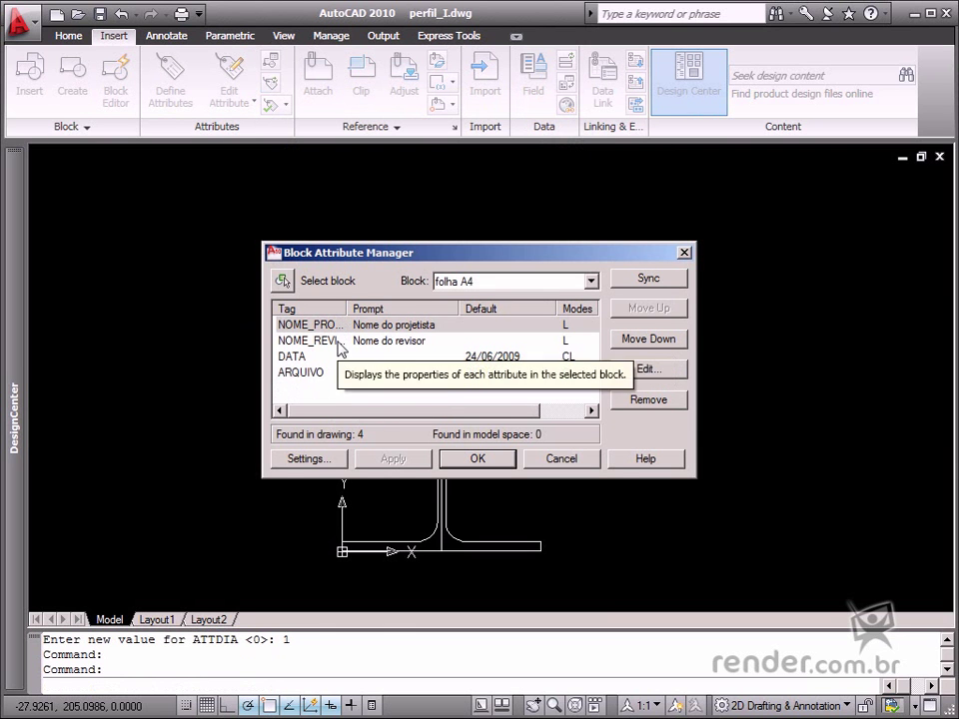
{"action": "left_click", "coordinate": [683, 254]}
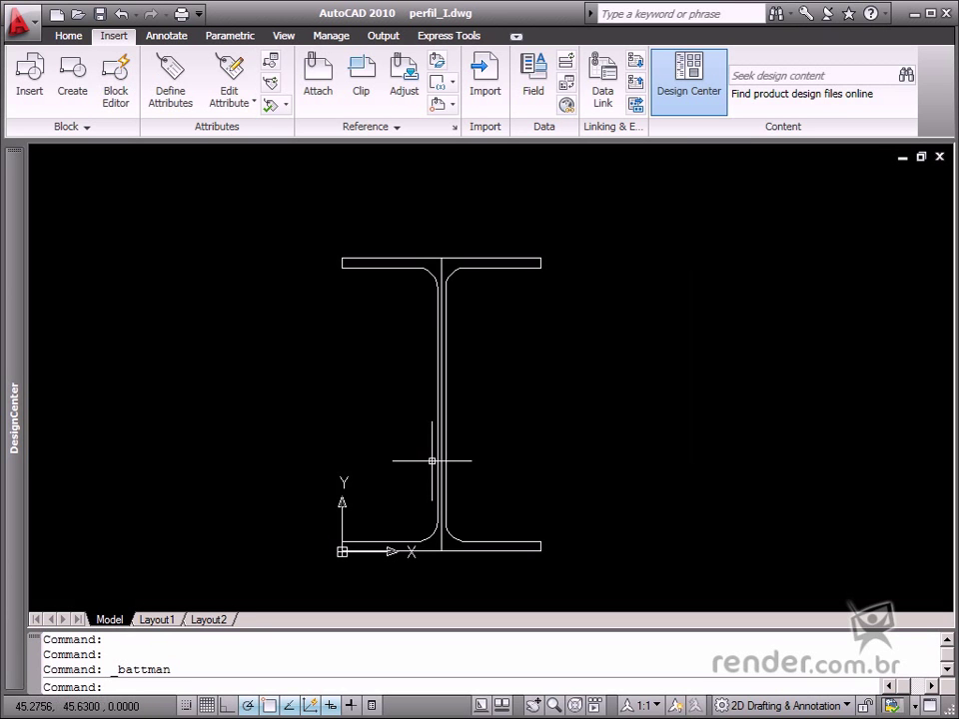